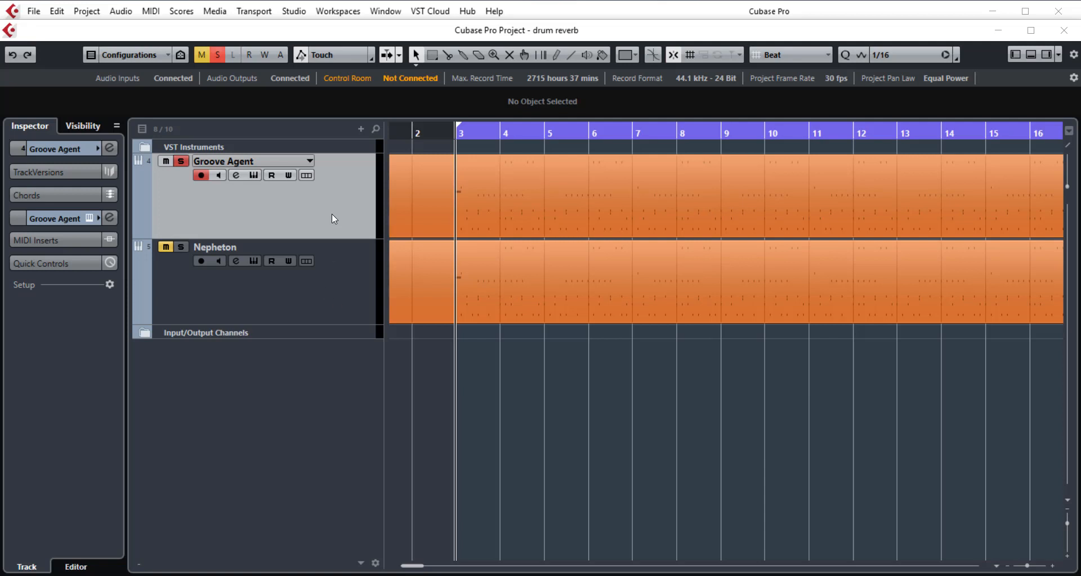
Open the Groove Agent instrument, start playback and set the Kitty kit reverb's Mix to 25%
left_click(89, 219)
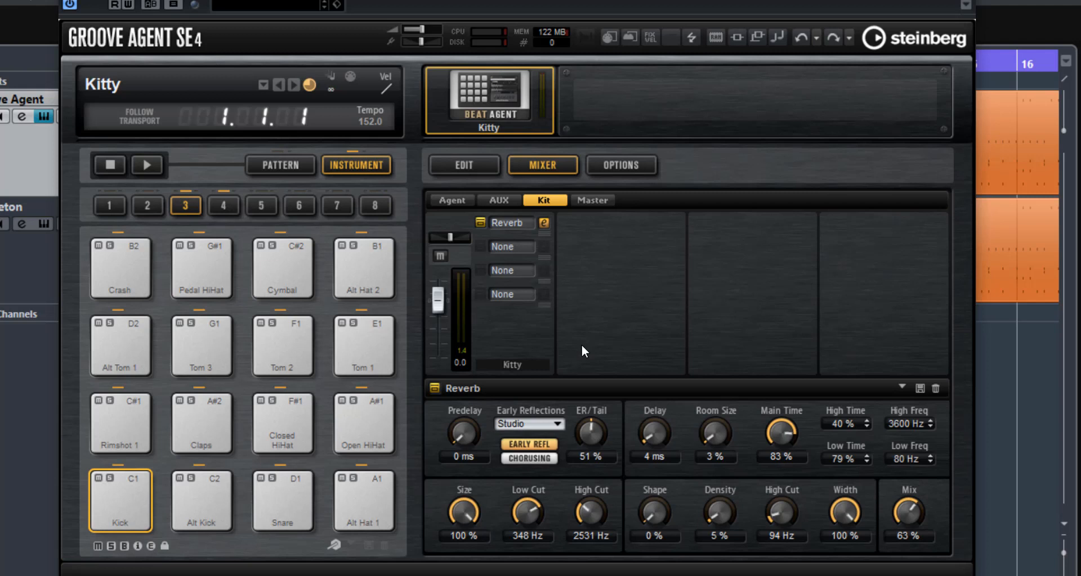
key("space")
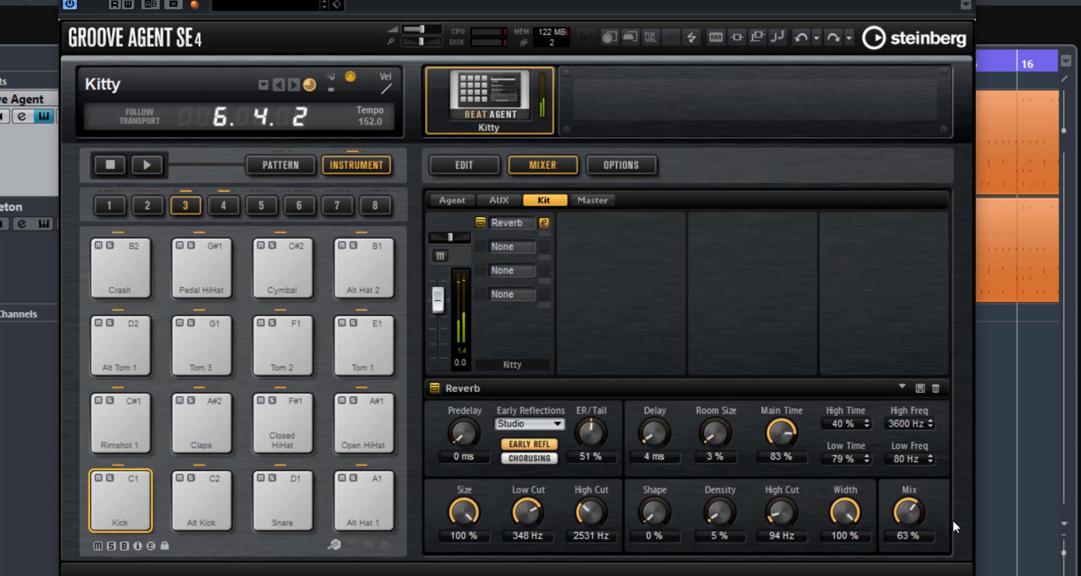
left_click_drag(908, 529, 935, 560)
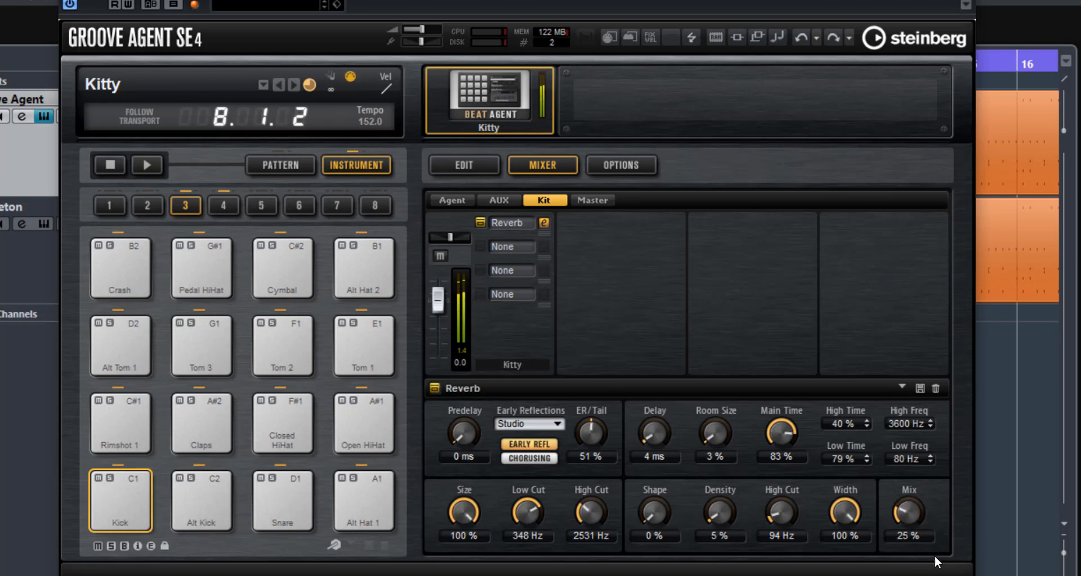
Look through the preset list of the Kitty kit's Reverb effect and close it without loading any preset
left_click(902, 387)
scroll(953, 497, "down", 1)
scroll(952, 496, "down", 8)
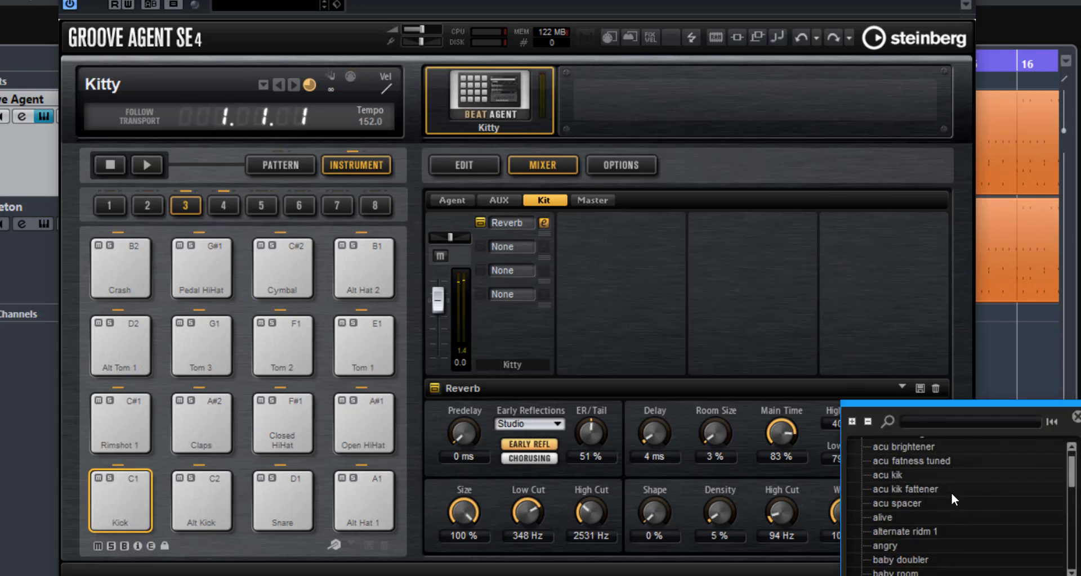
scroll(948, 493, "down", 3)
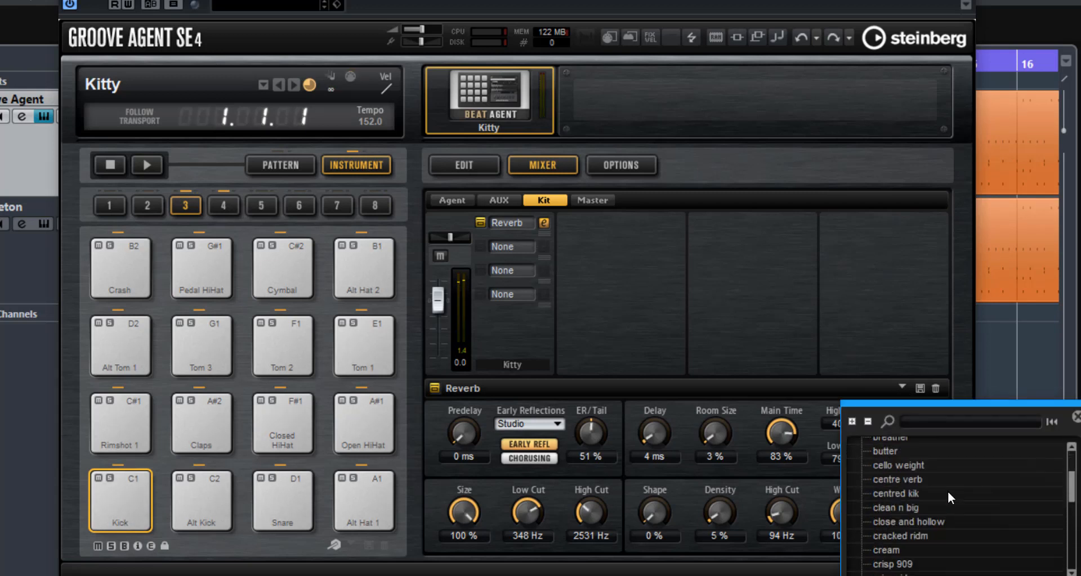
scroll(945, 491, "down", 5)
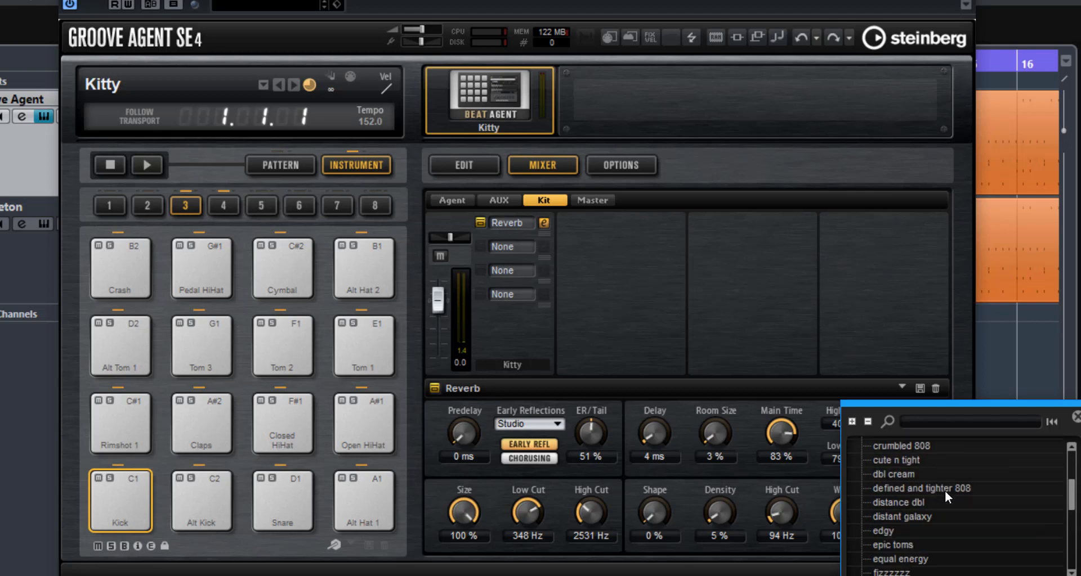
scroll(930, 464, "down", 7)
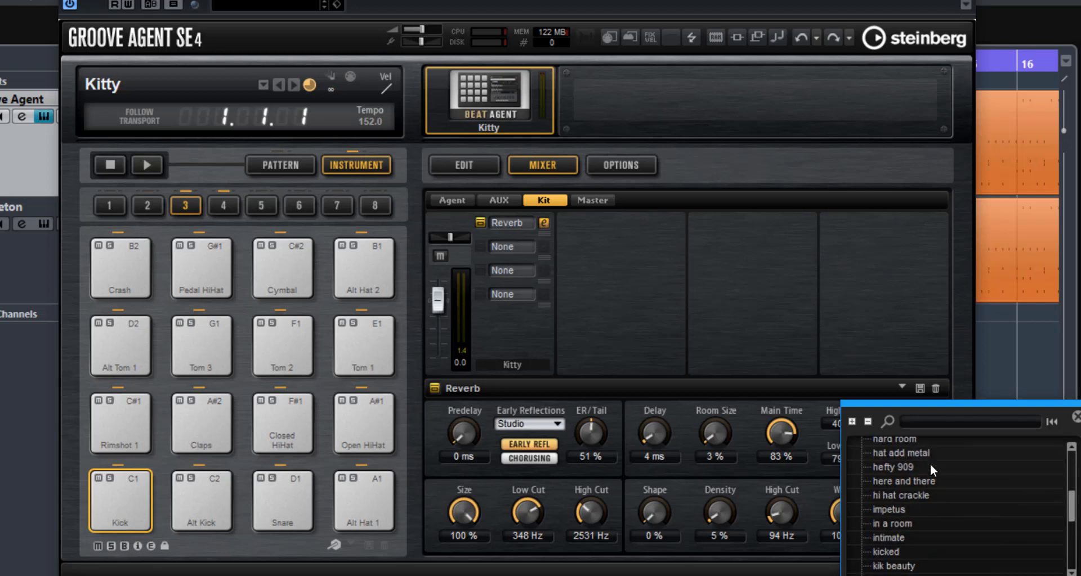
scroll(930, 464, "down", 6)
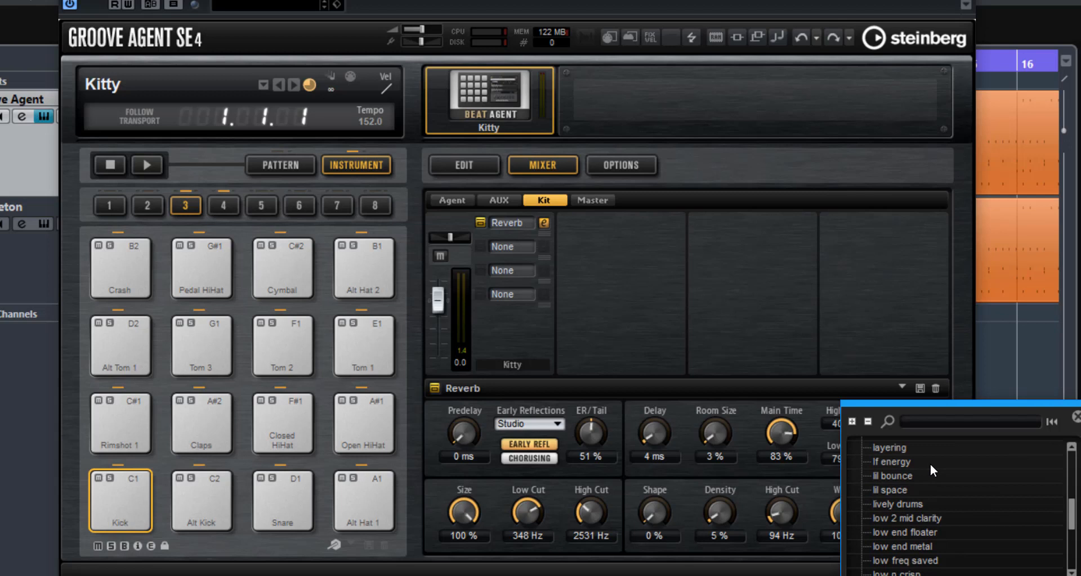
scroll(929, 464, "up", 10)
left_click(916, 317)
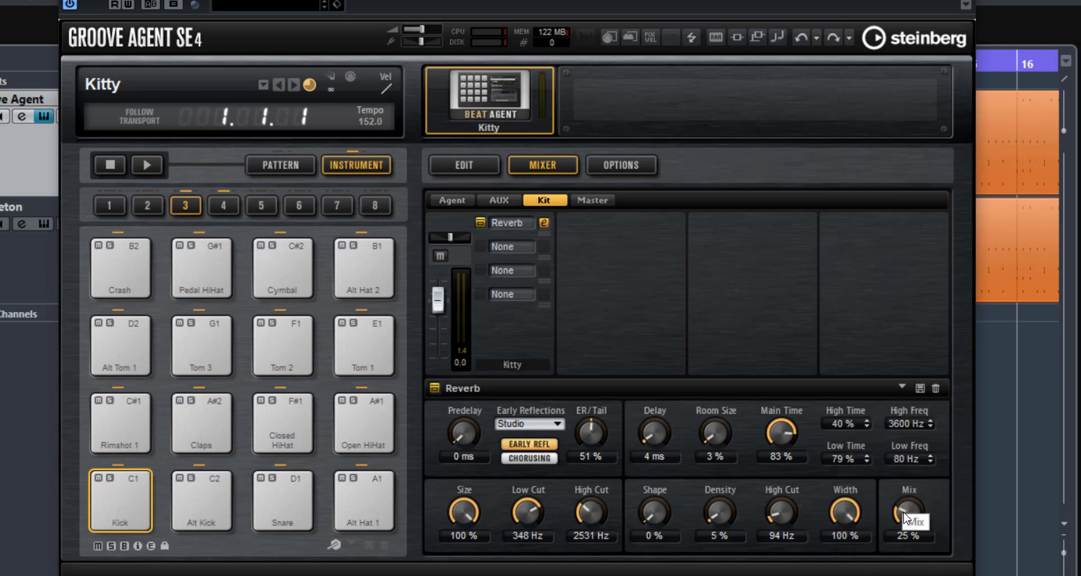
Play the drum loop, toggle the bypass of the kit's Reverb insert to compare the sound, and stop playback
key("space")
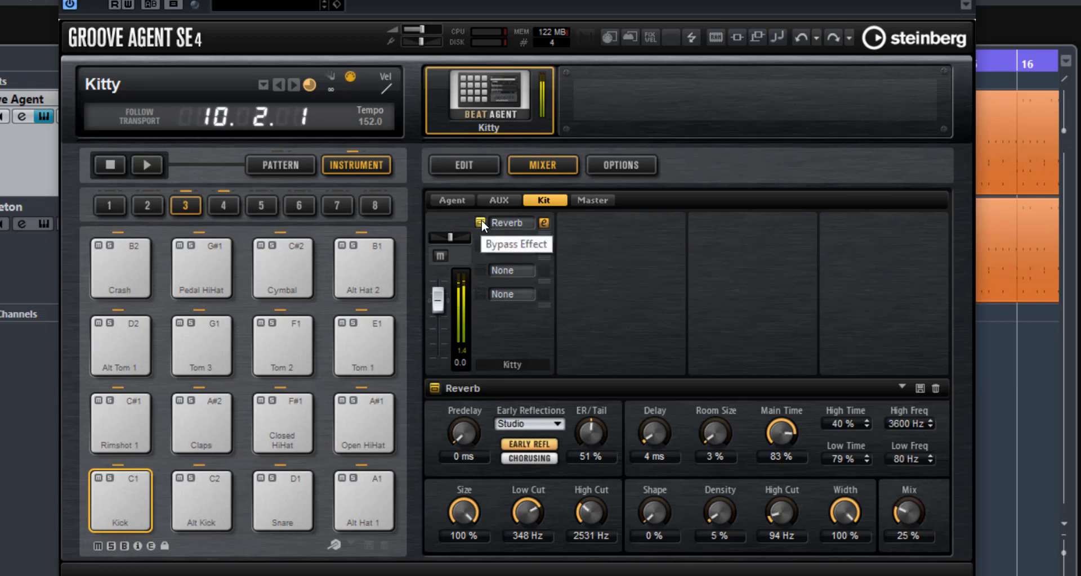
left_click(482, 221)
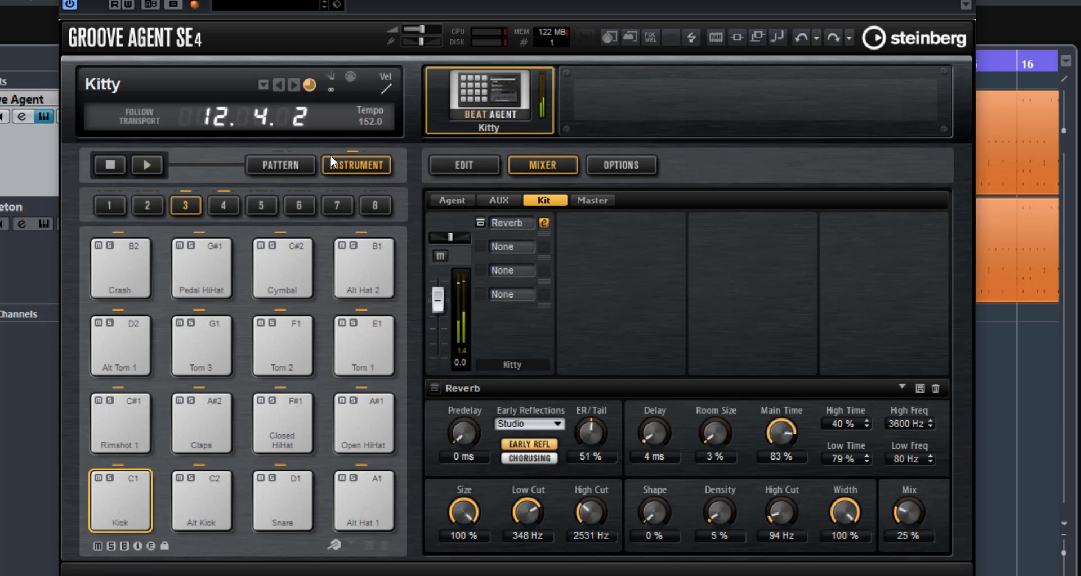
key("ctrl+z")
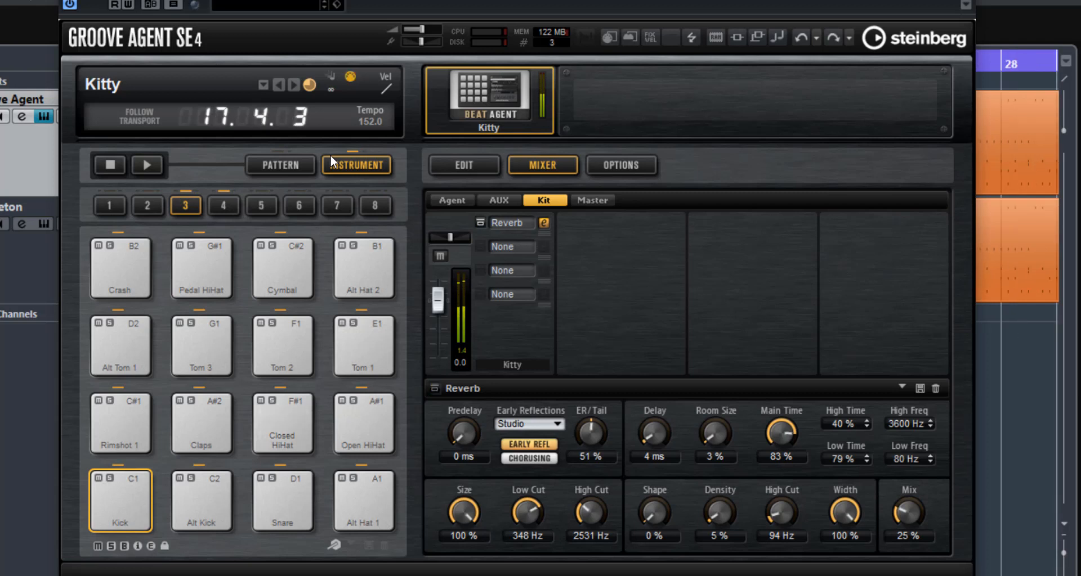
key("space")
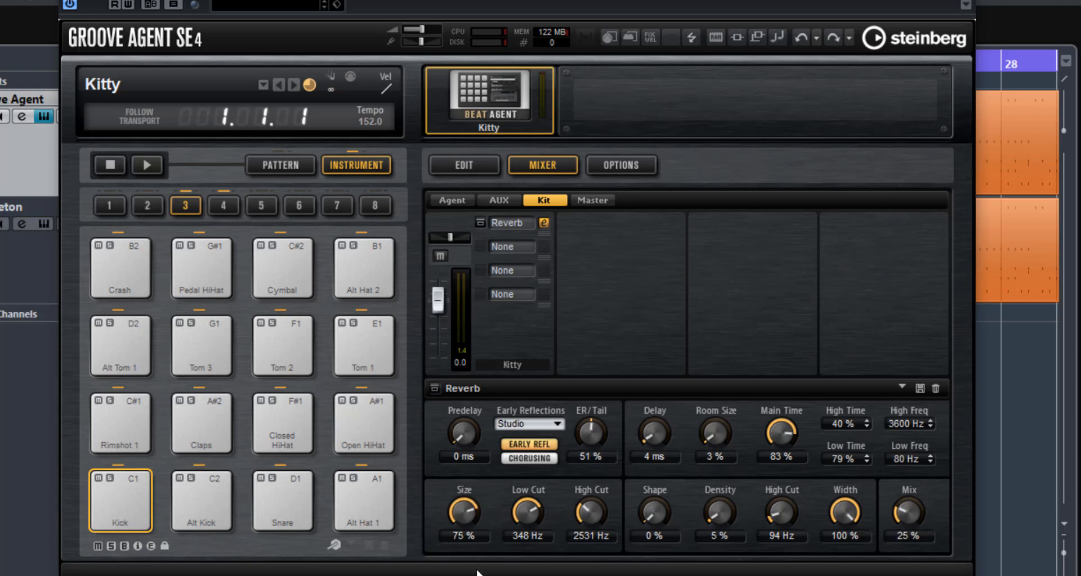
Set the reverb's early reflection Size to 100% and, with the loop playing, its Mix to 70%
left_click_drag(476, 571, 479, 557)
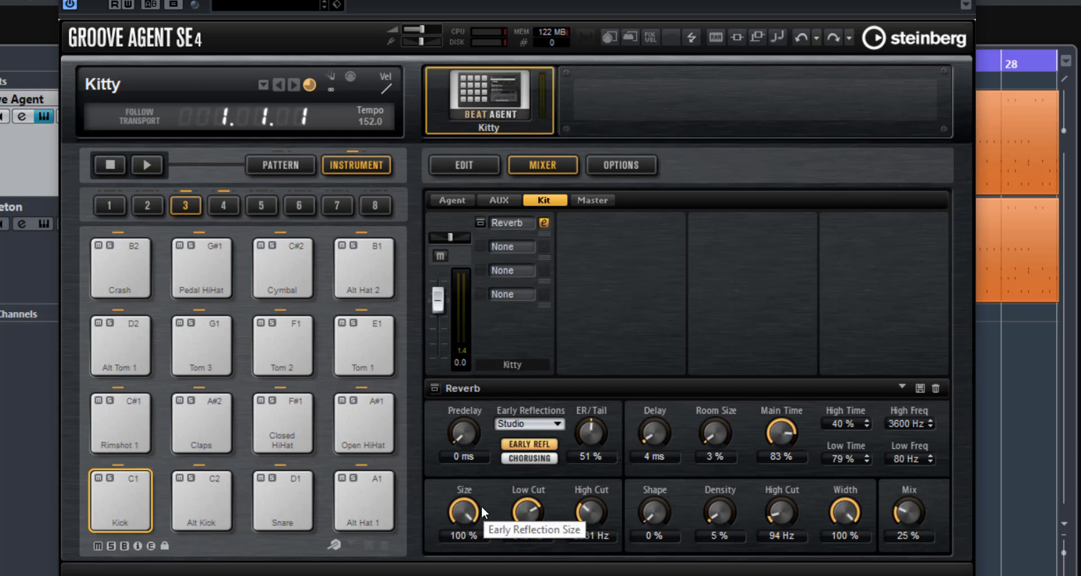
key("space")
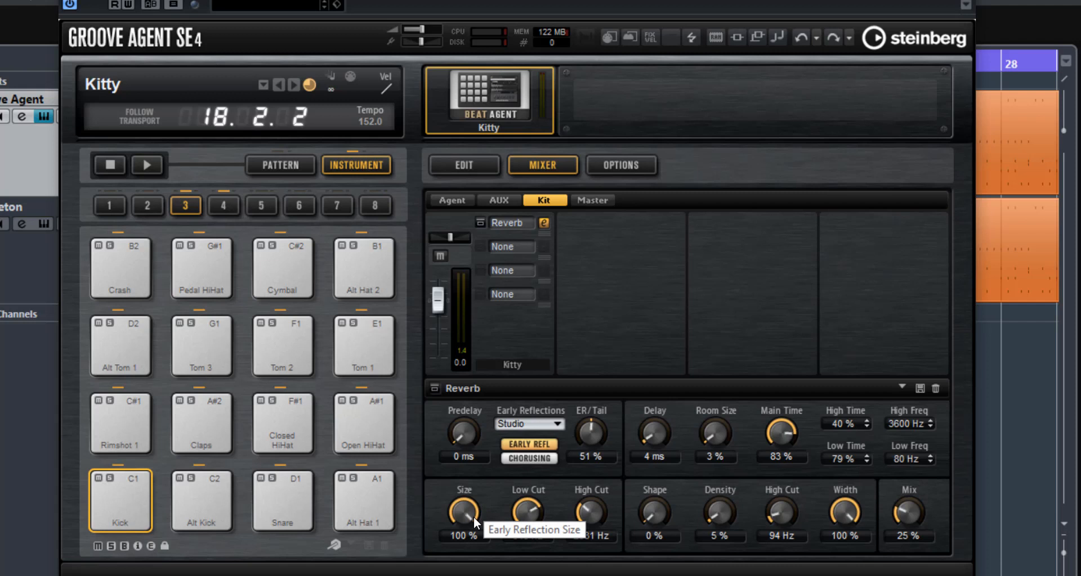
left_click_drag(916, 515, 939, 467)
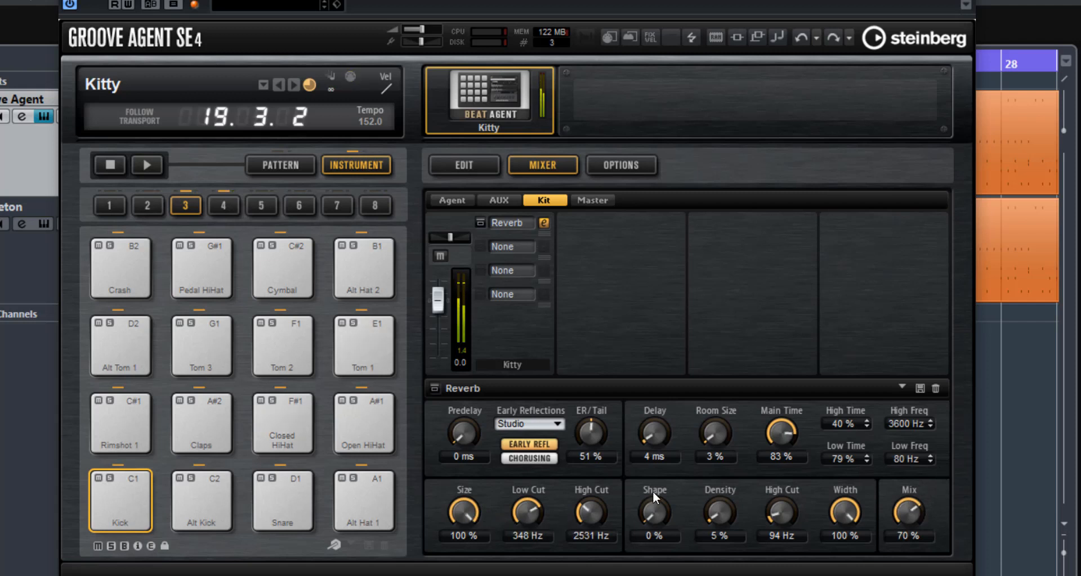
Audition the early reflection Size at 16%, 26% and 51%, return it to 100%, and stop playback
left_click_drag(460, 528, 460, 573)
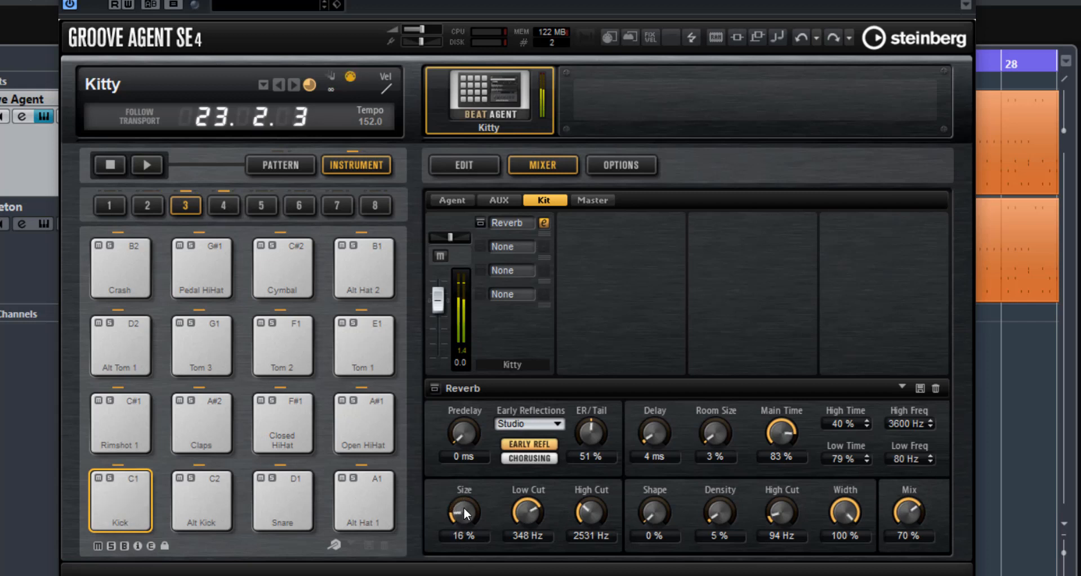
left_click_drag(465, 511, 475, 575)
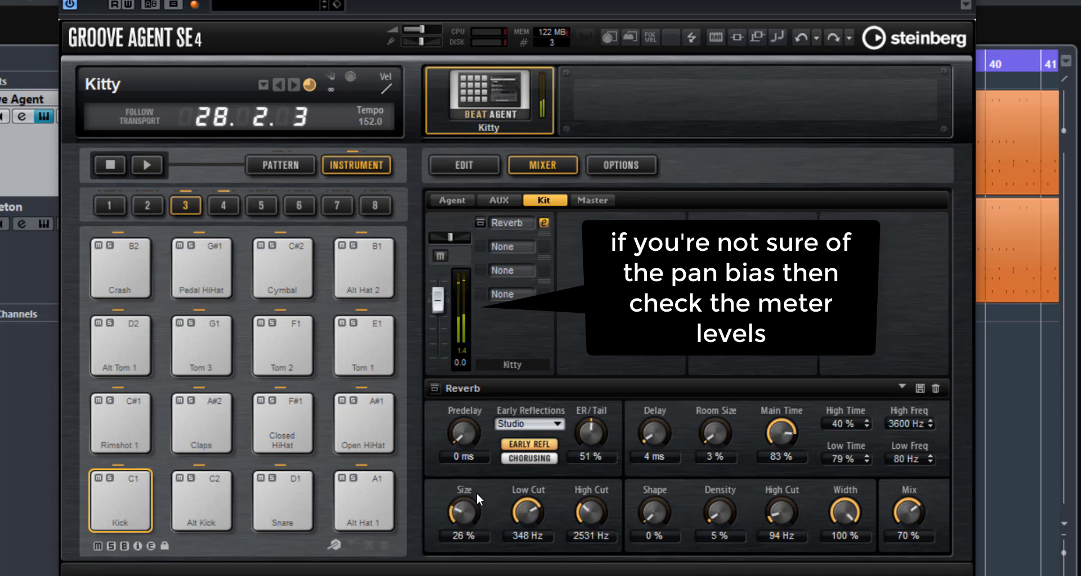
left_click_drag(476, 493, 477, 458)
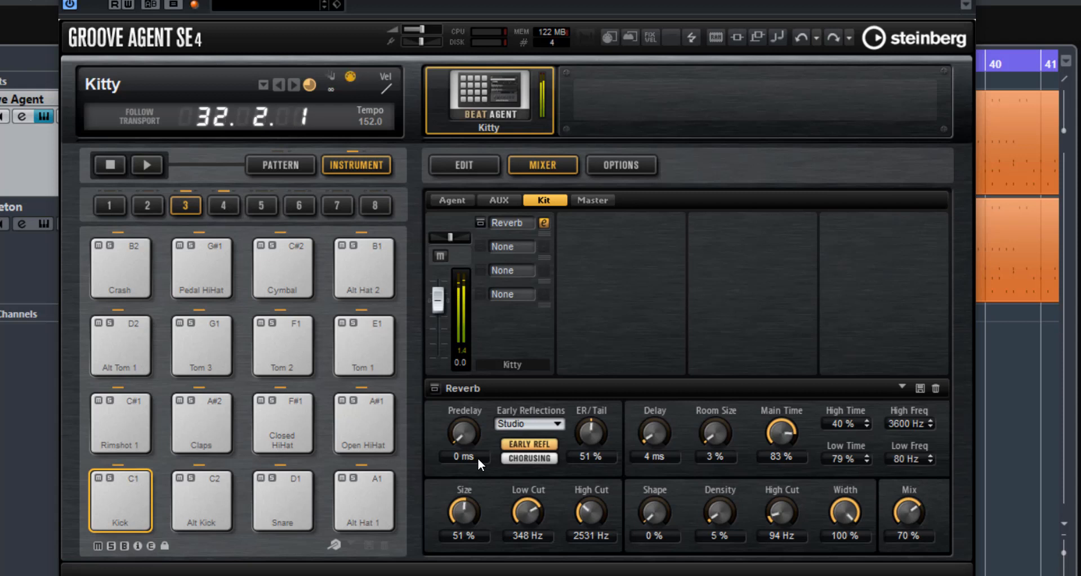
left_click_drag(477, 458, 486, 344)
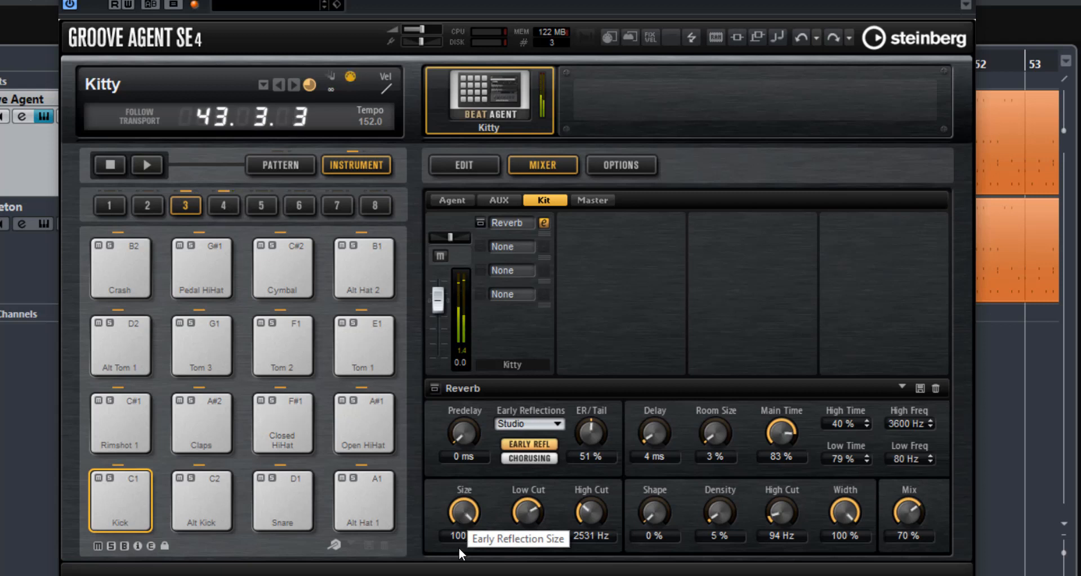
key("space")
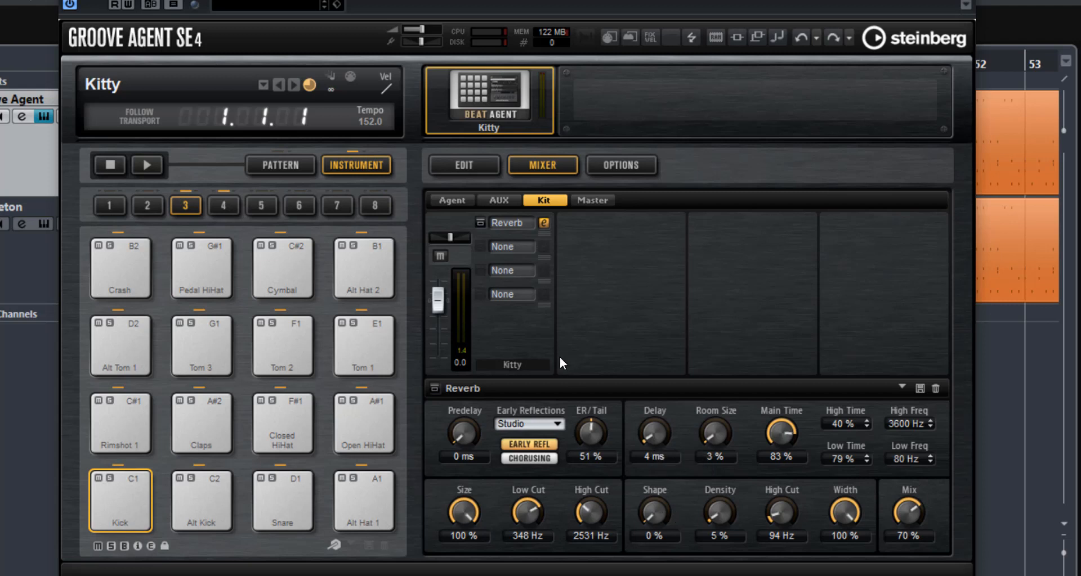
Set the reverb tail's Delay to 0 ms and its High Time to -100%
left_click_drag(653, 377, 662, 323)
left_click_drag(661, 321, 659, 435)
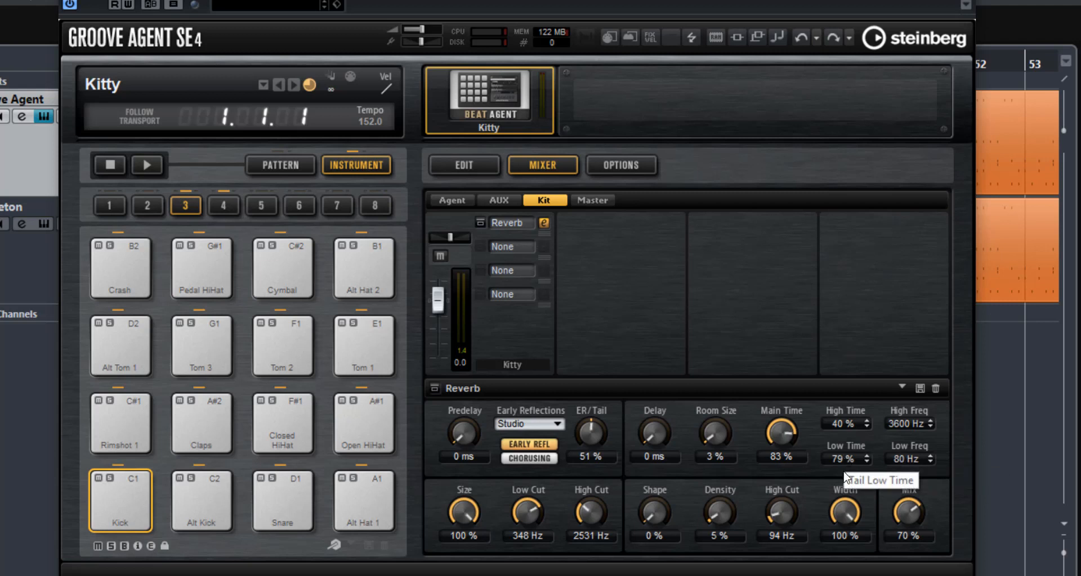
left_click(843, 423)
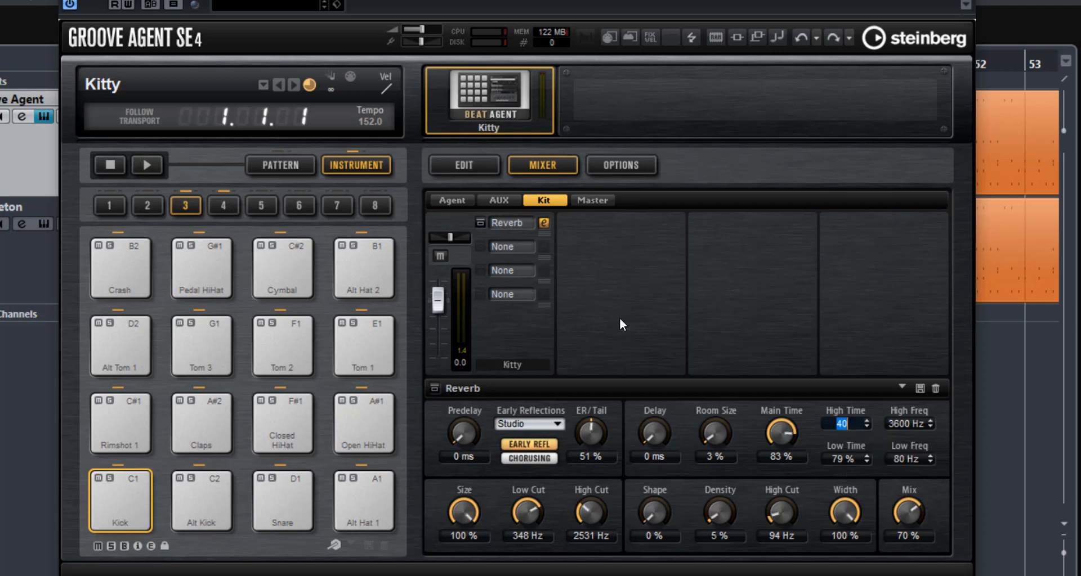
key("BackSpace")
type("-100")
key("Return")
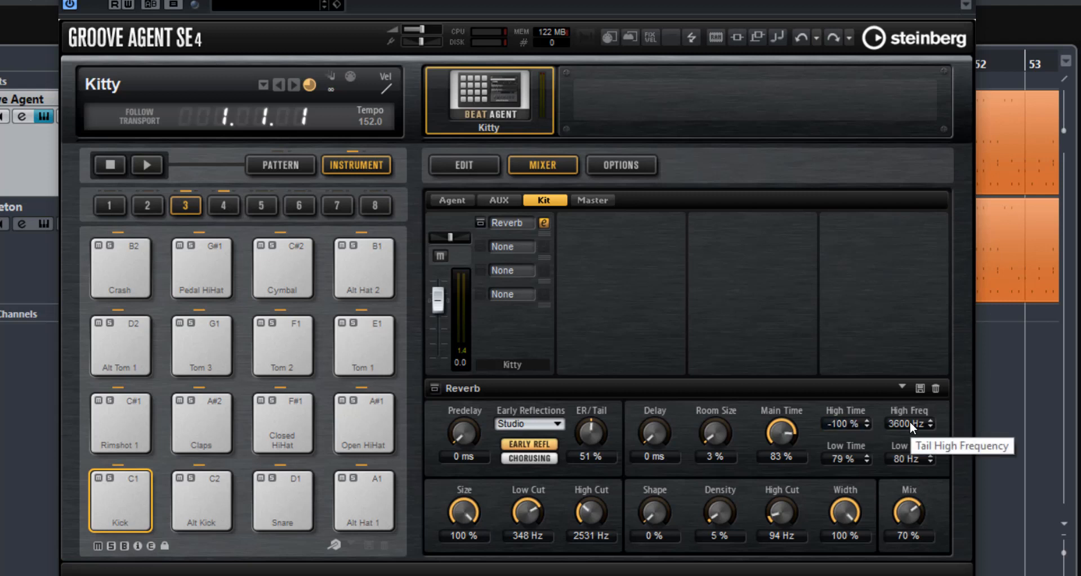
Set the reverb tail's Low Time to 100% and audition the loop briefly
double_click(844, 461)
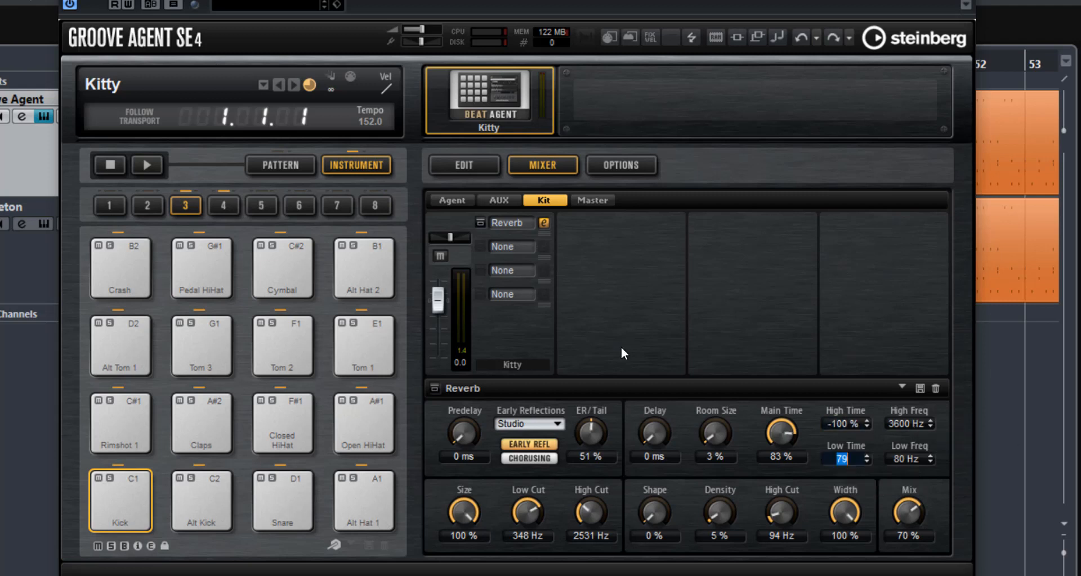
type("100")
key("Return")
key("space")
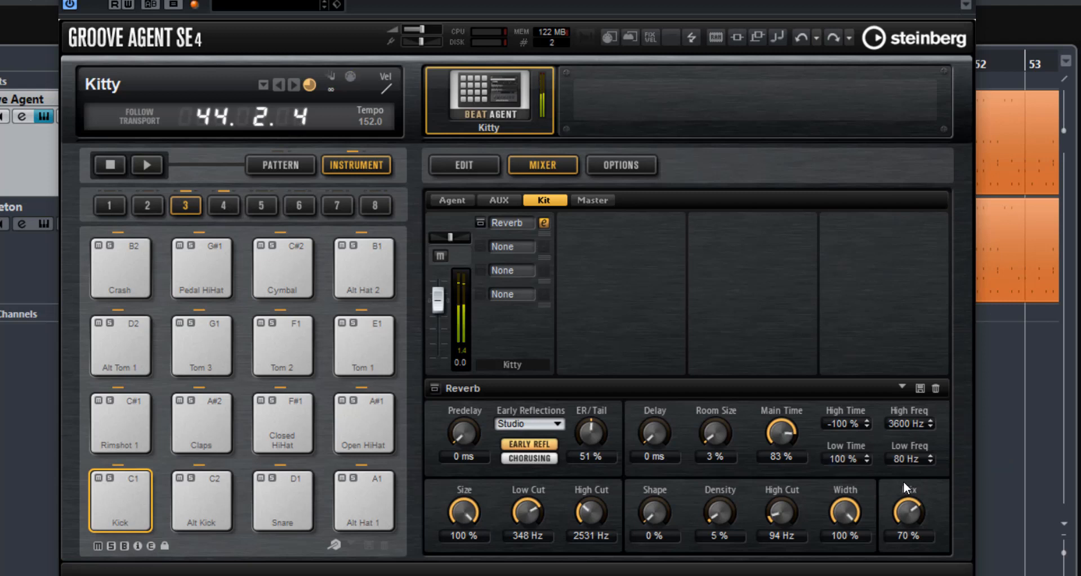
key("space")
Set the reverb tail's Low Freq to 160 Hz and audition the loop briefly
left_click(899, 459)
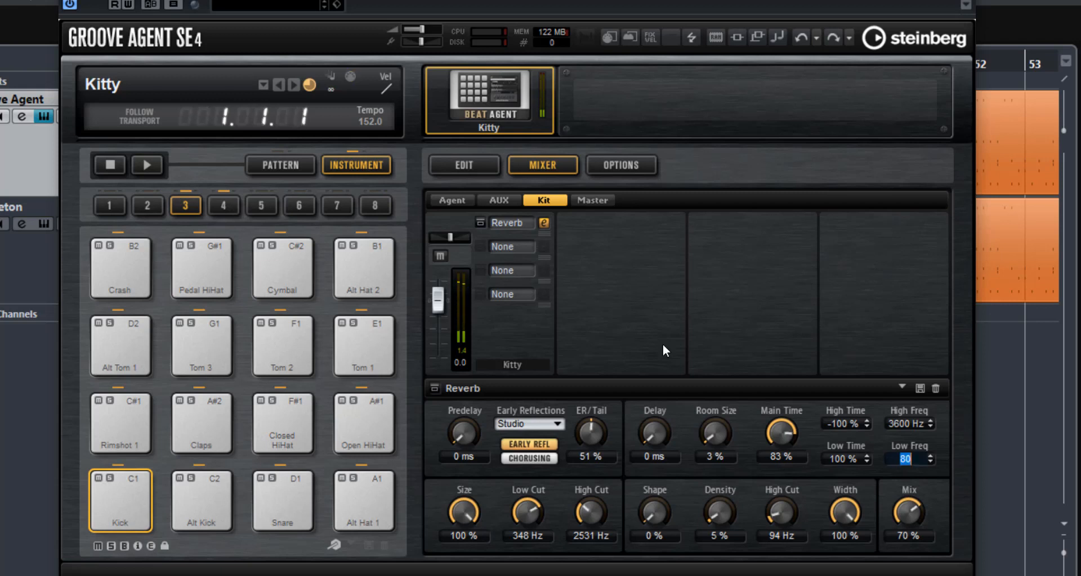
type("160 Hz")
key("space")
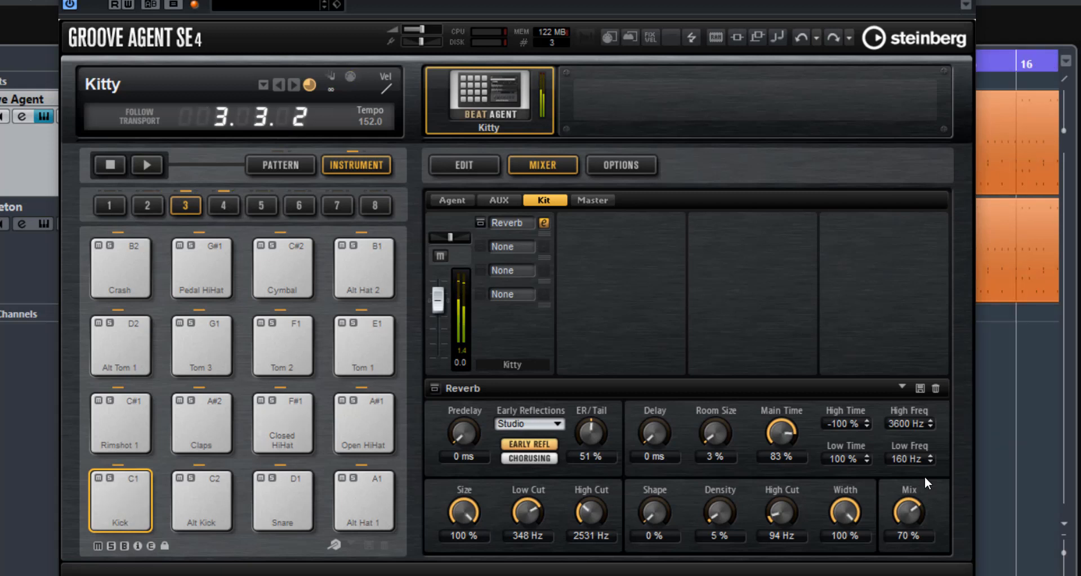
key("space")
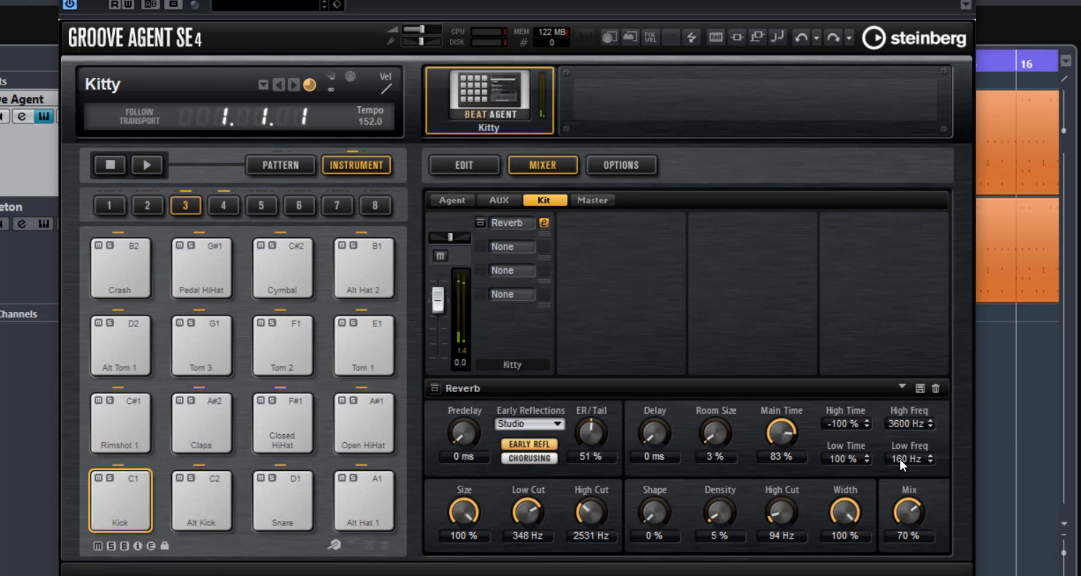
Set the reverb tail's Low Freq to 320 Hz and lower its Low Time to 36% while the loop plays
left_click(901, 459)
type("32")
key("space")
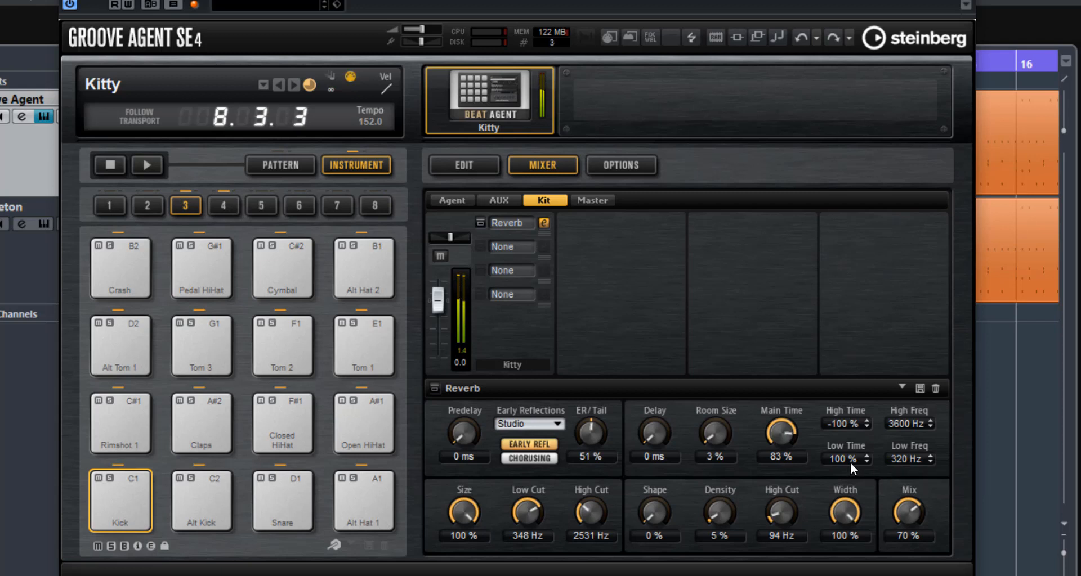
left_click_drag(847, 456, 852, 575)
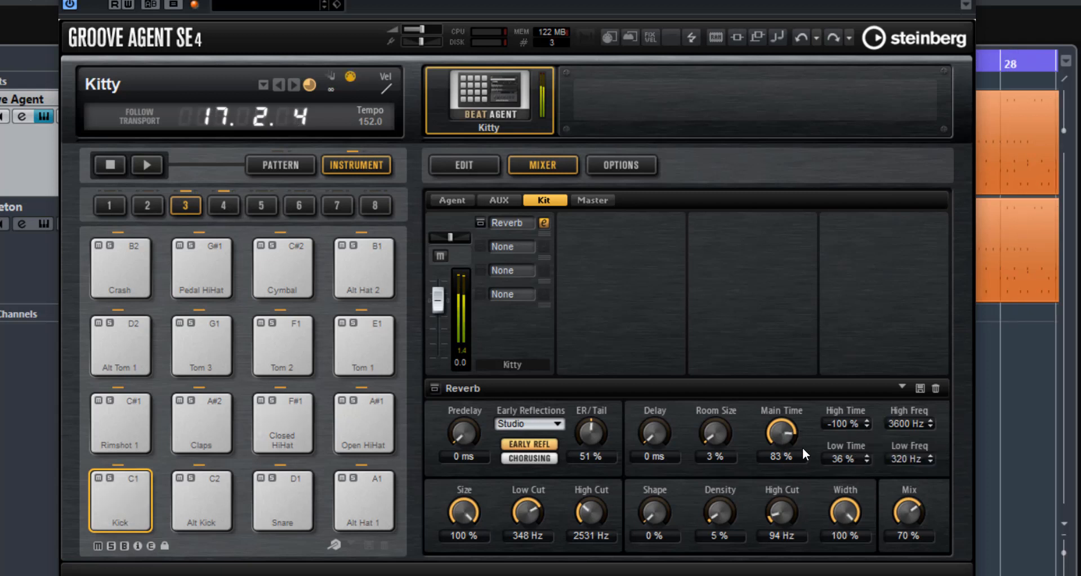
Set the reverb tail's Low Freq to 80 Hz, with Low Time at 77% and High Time at 47%
double_click(900, 460)
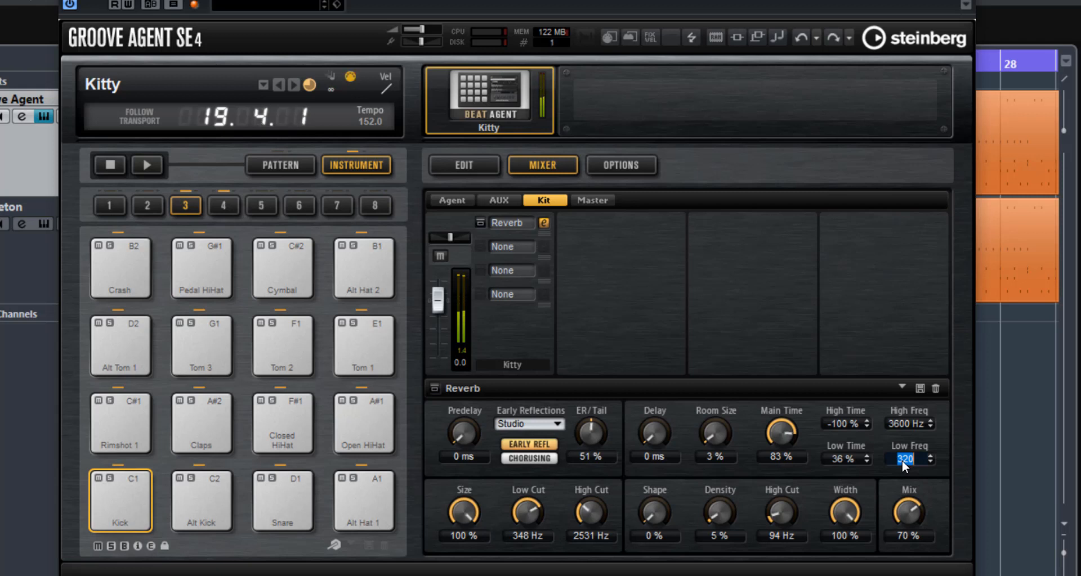
type("80 Hz")
left_click_drag(850, 460, 871, 66)
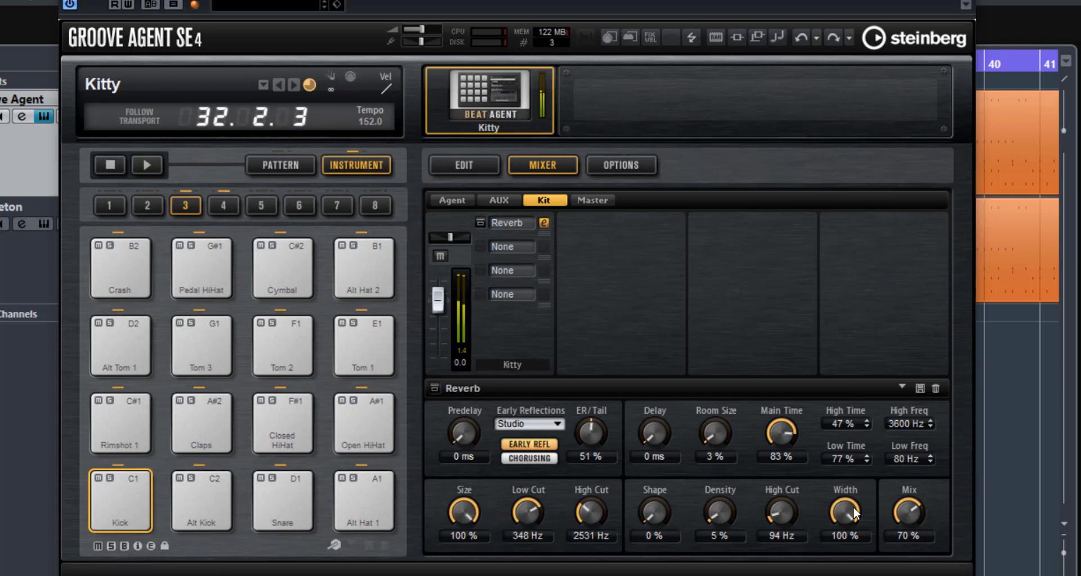
Set the early reflections' Low Cut to 82 Hz and High Cut to 18281 Hz
left_click_drag(533, 507, 537, 575)
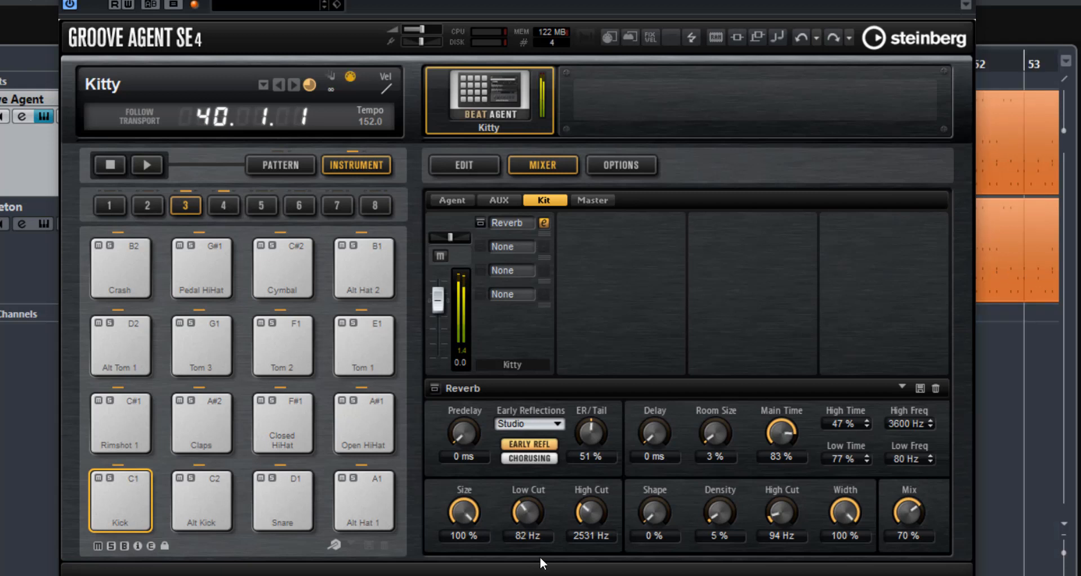
left_click_drag(590, 511, 617, 421)
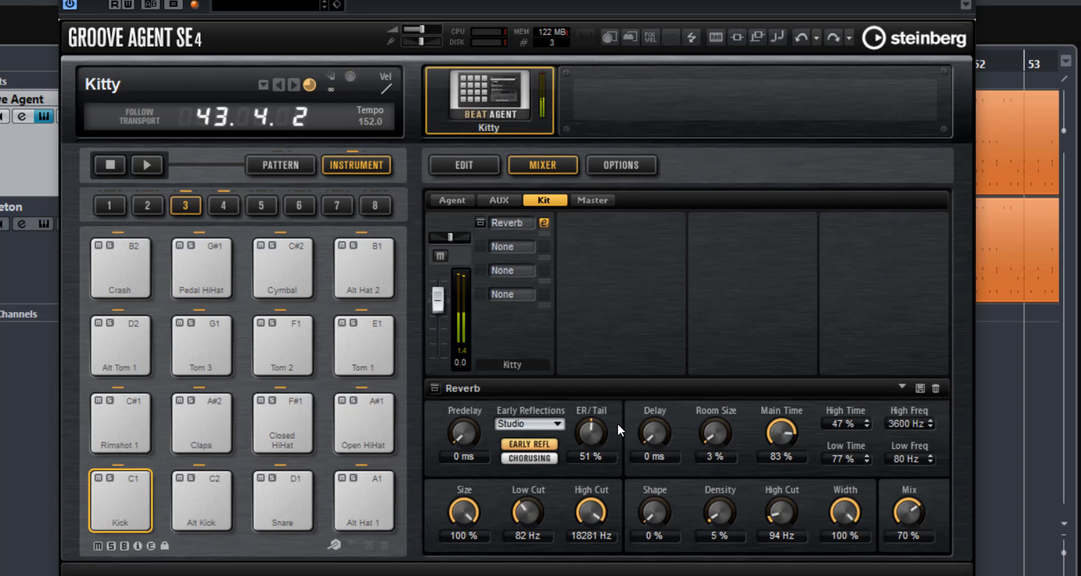
Set the early reflections' High Cut to 2811 Hz while the loop plays
left_click_drag(616, 422, 595, 528)
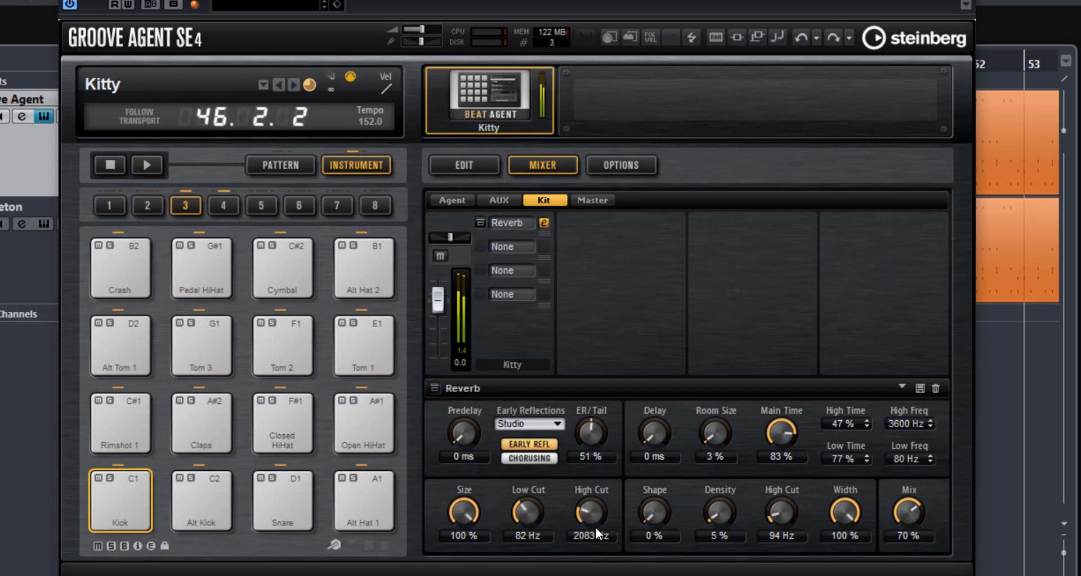
left_click_drag(595, 527, 595, 512)
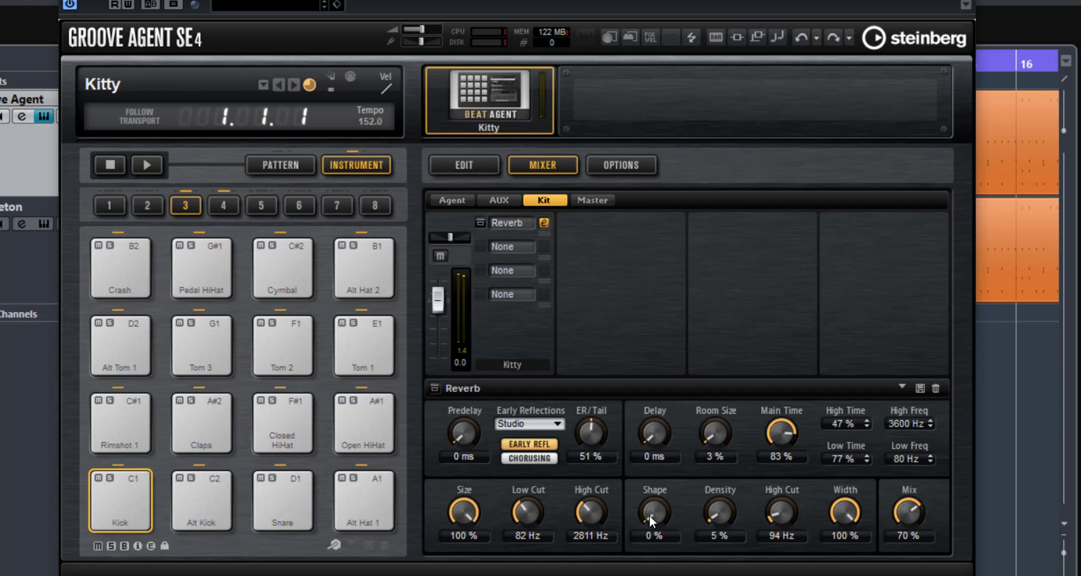
Audition the loop with the reverb tail's Shape at 100%, return Shape to 0% and stop playback
left_click_drag(651, 515, 660, 341)
key("space")
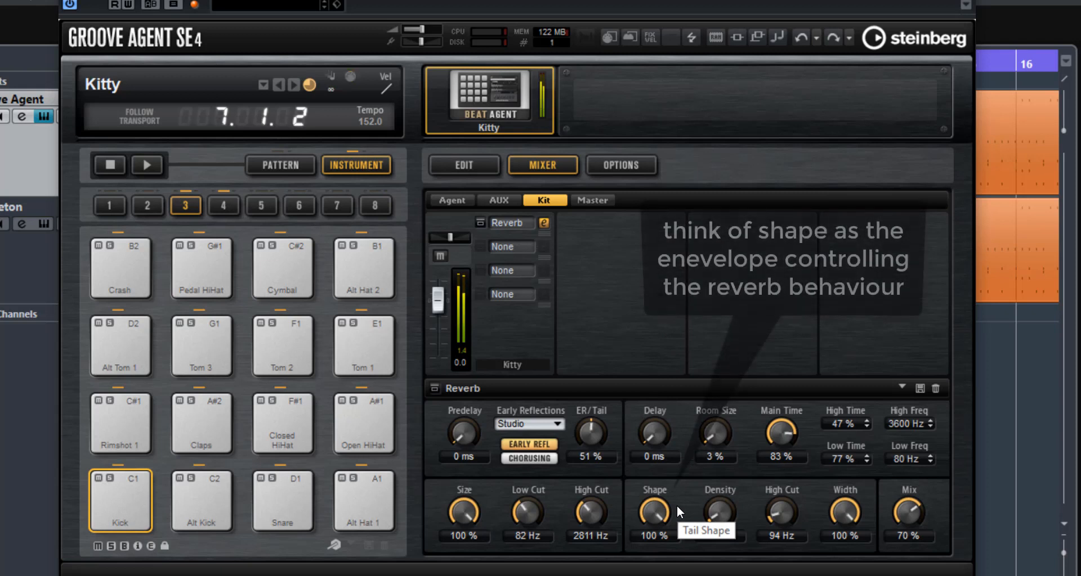
left_click_drag(654, 514, 654, 575)
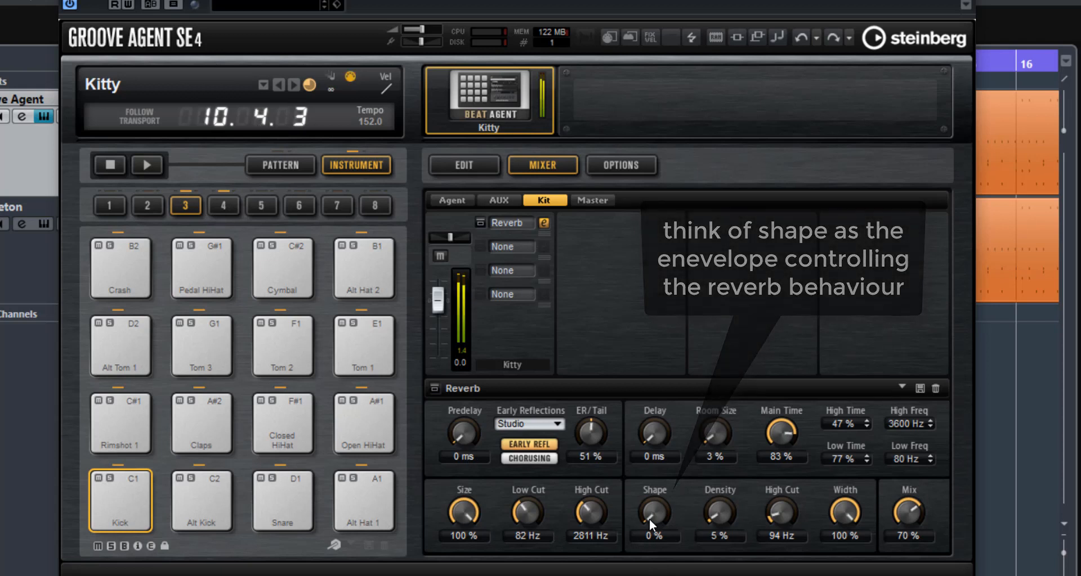
key("space")
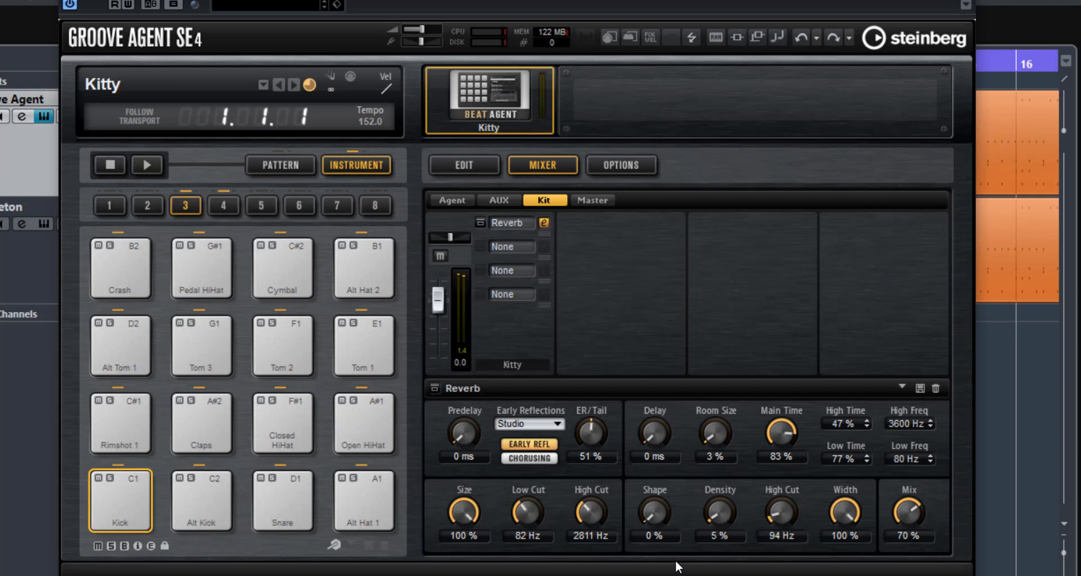
Audition the reverb tail's Density at 0%, 85% and 100%, settle it at 9% and stop the loop
left_click_drag(722, 514, 734, 336)
left_click_drag(723, 446, 721, 509)
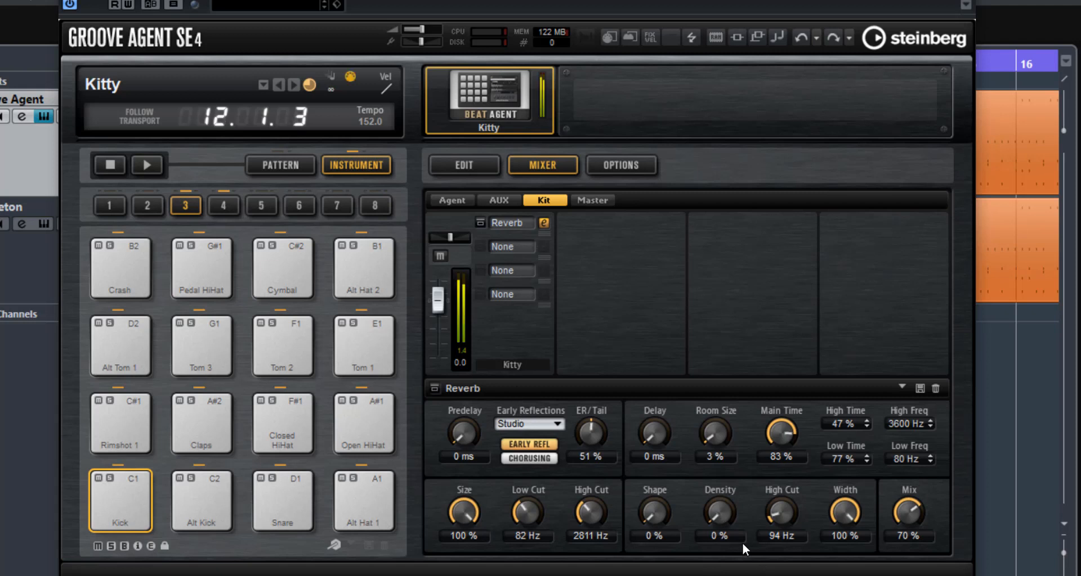
left_click_drag(715, 516, 719, 371)
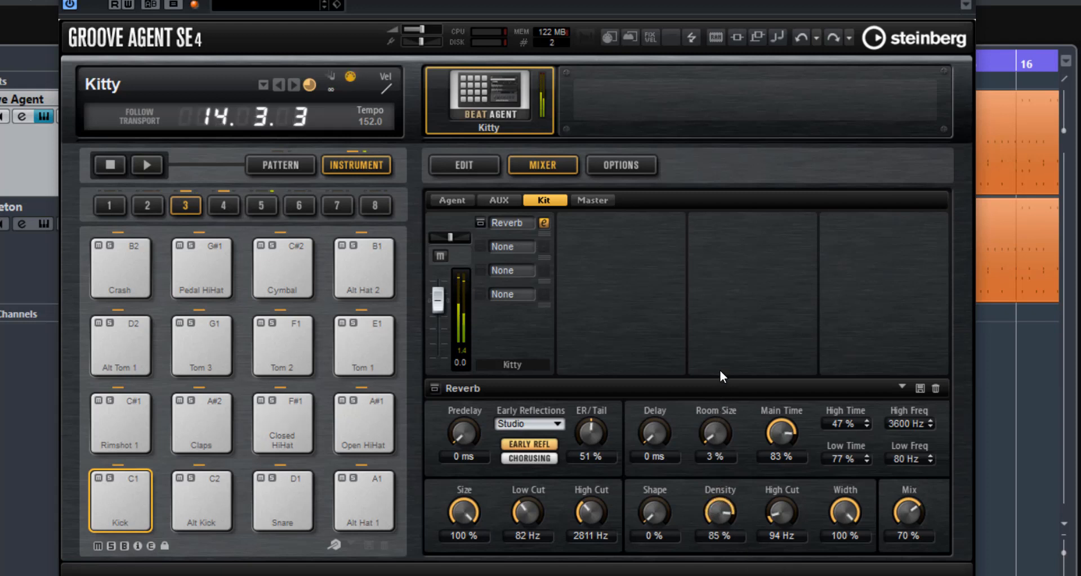
left_click_drag(720, 370, 727, 349)
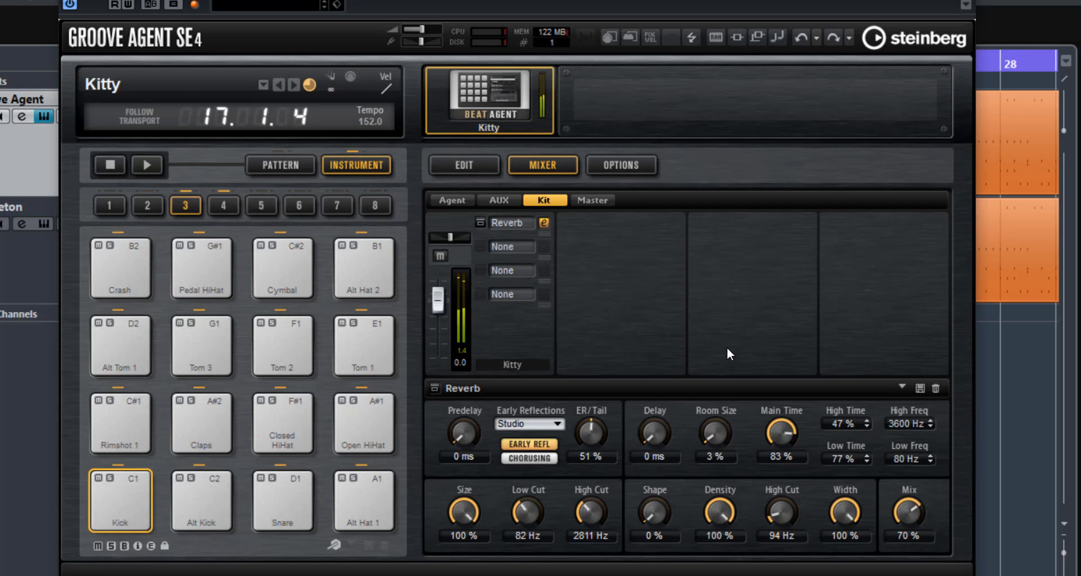
left_click_drag(728, 348, 717, 500)
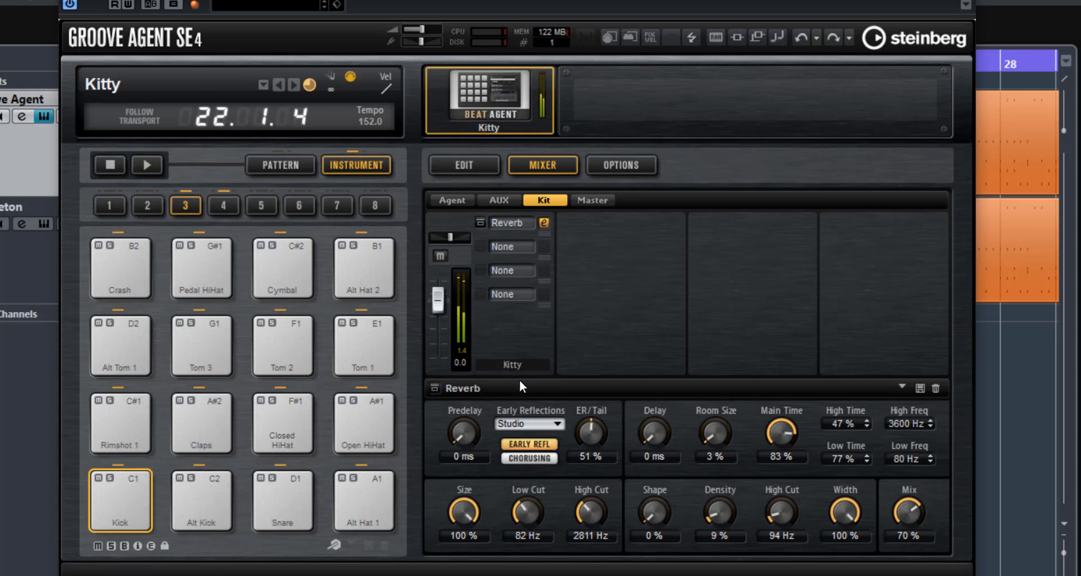
key("space")
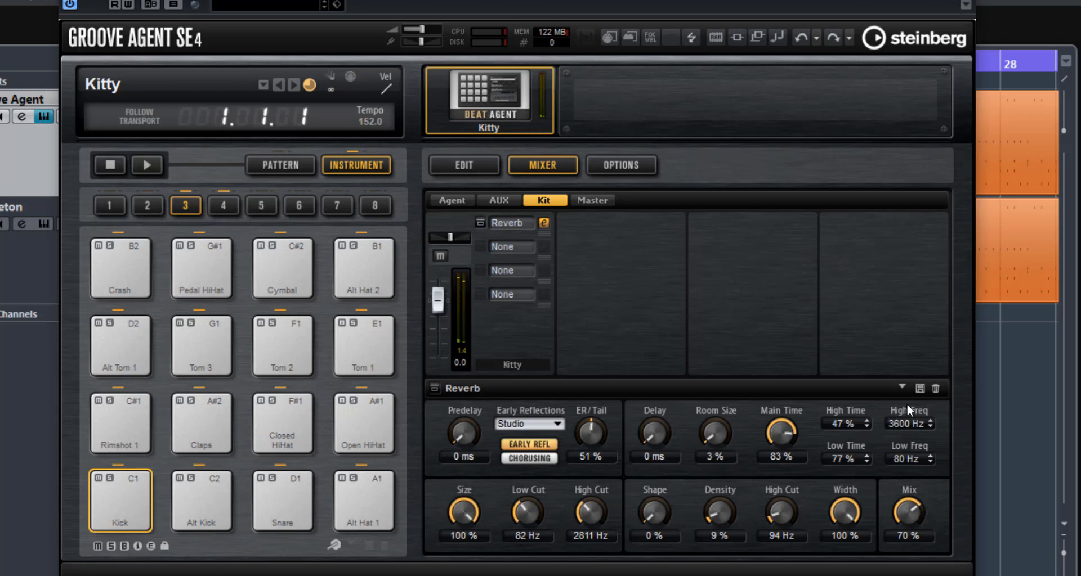
Load the "60s surreal" reverb preset and compare tail Density at 79% and 12% while the loop plays
left_click(902, 388)
scroll(906, 462, "down", 2)
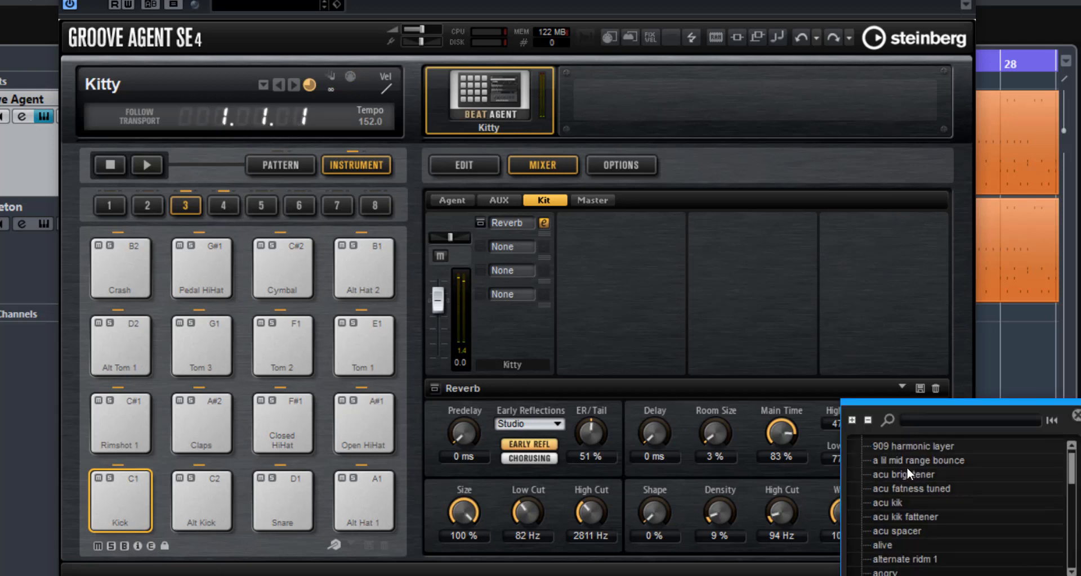
scroll(906, 467, "up", 2)
left_click(899, 448)
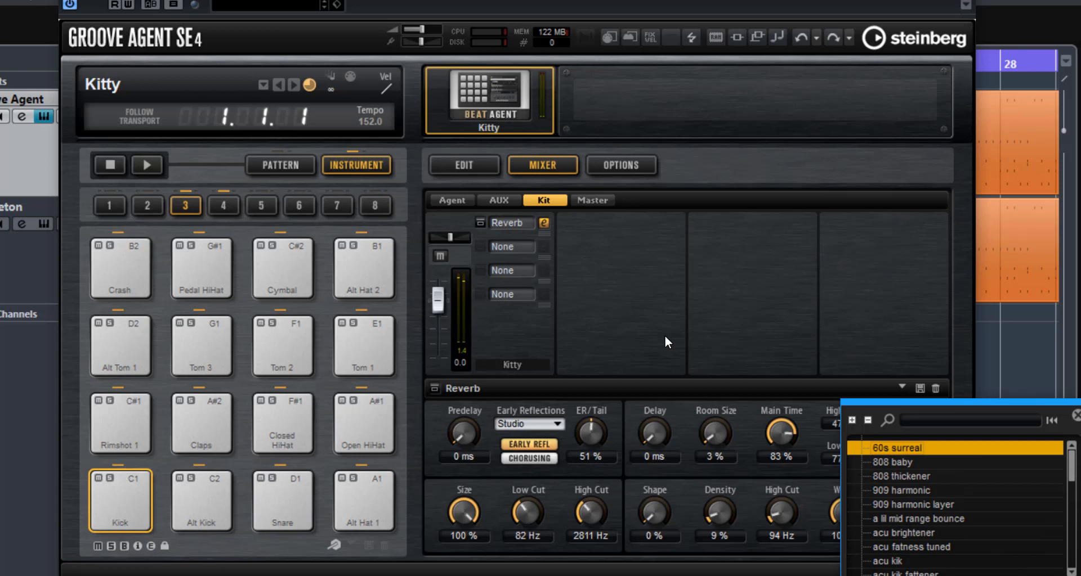
left_click(664, 334)
key("space")
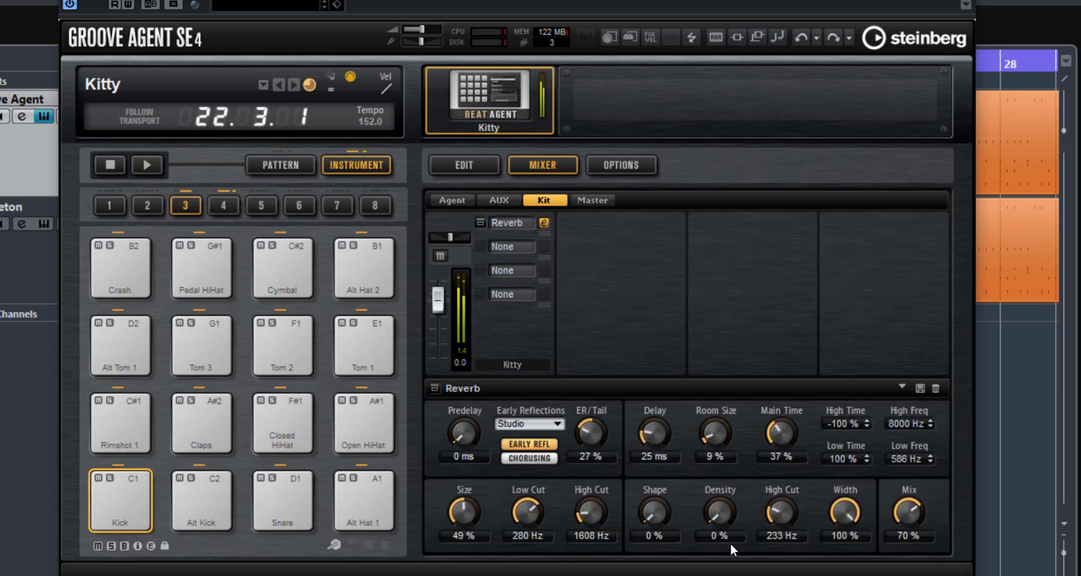
left_click_drag(722, 512, 725, 381)
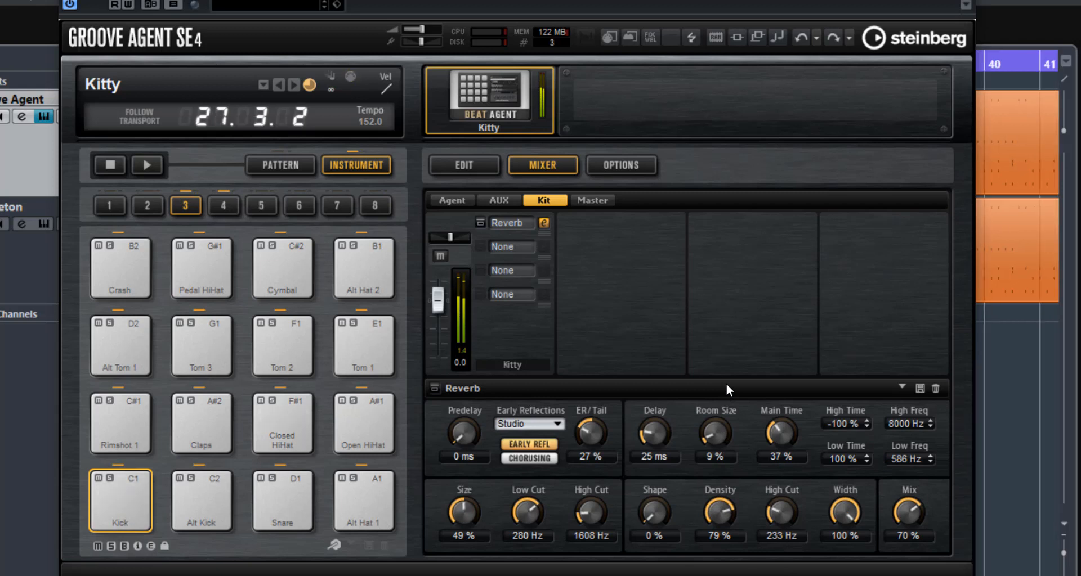
left_click_drag(725, 381, 719, 493)
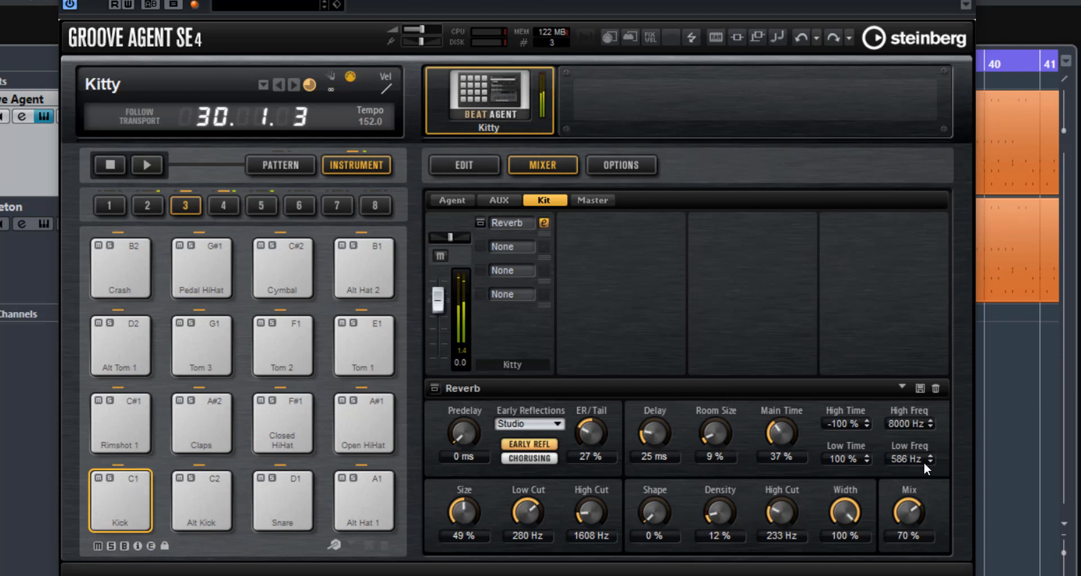
Load the "909 harmonic" reverb preset and set Density to 82%, Room Size to 47% and Main Time to 69%
left_click(901, 387)
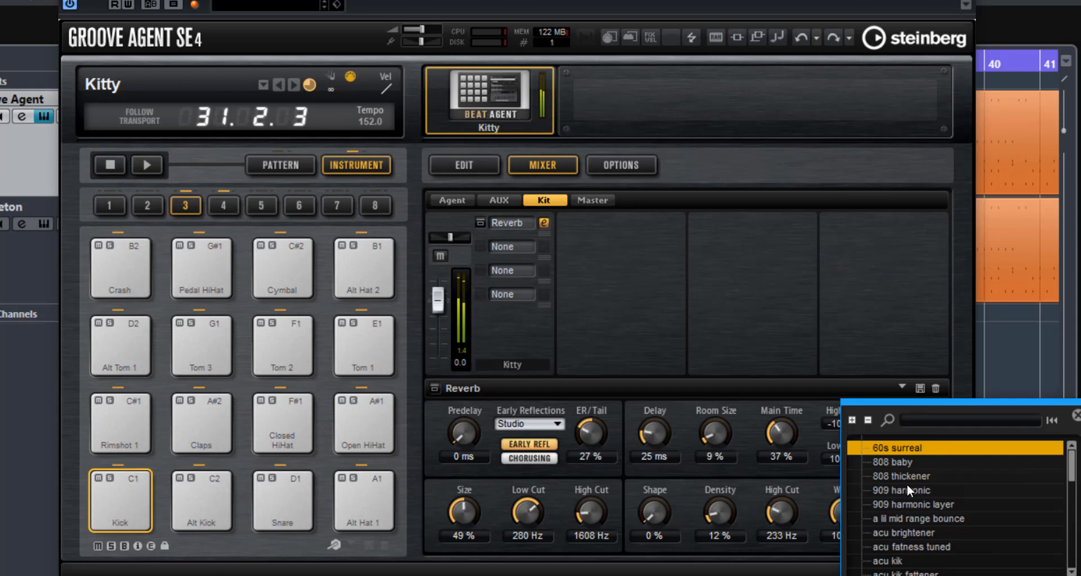
left_click(906, 489)
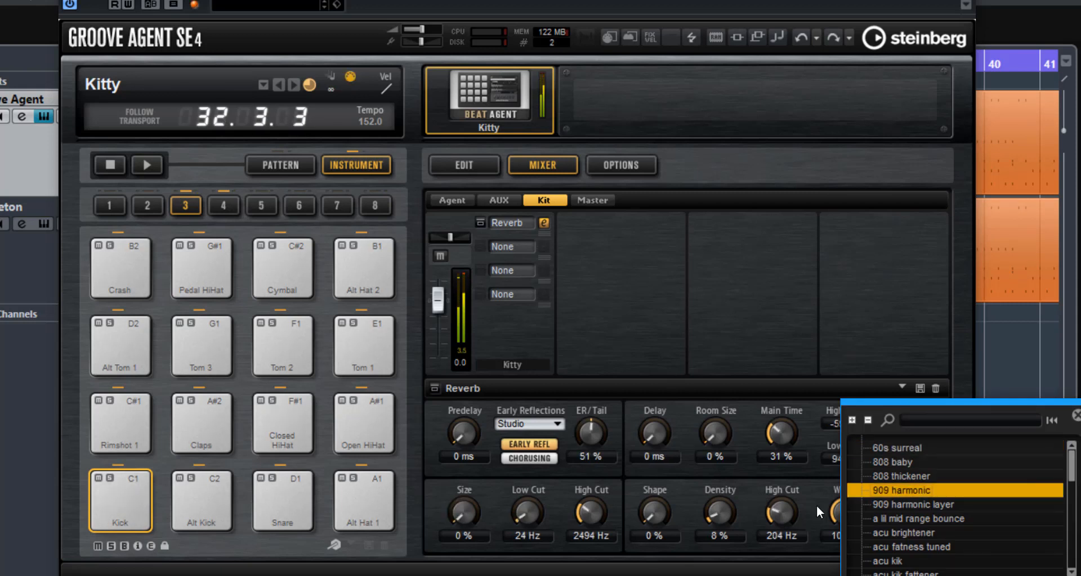
left_click(715, 519)
left_click_drag(717, 514, 742, 374)
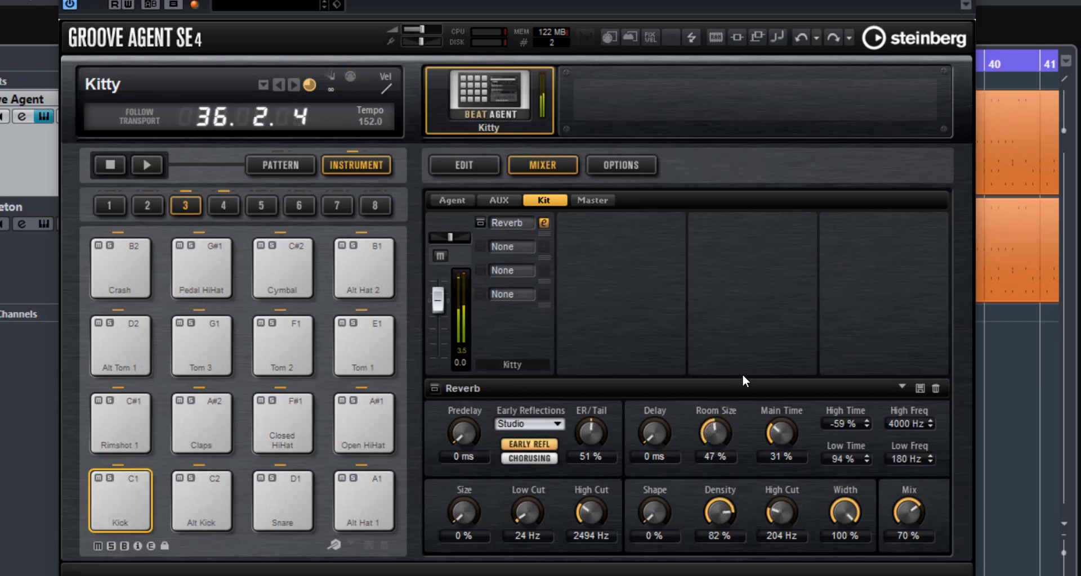
left_click_drag(781, 434, 798, 380)
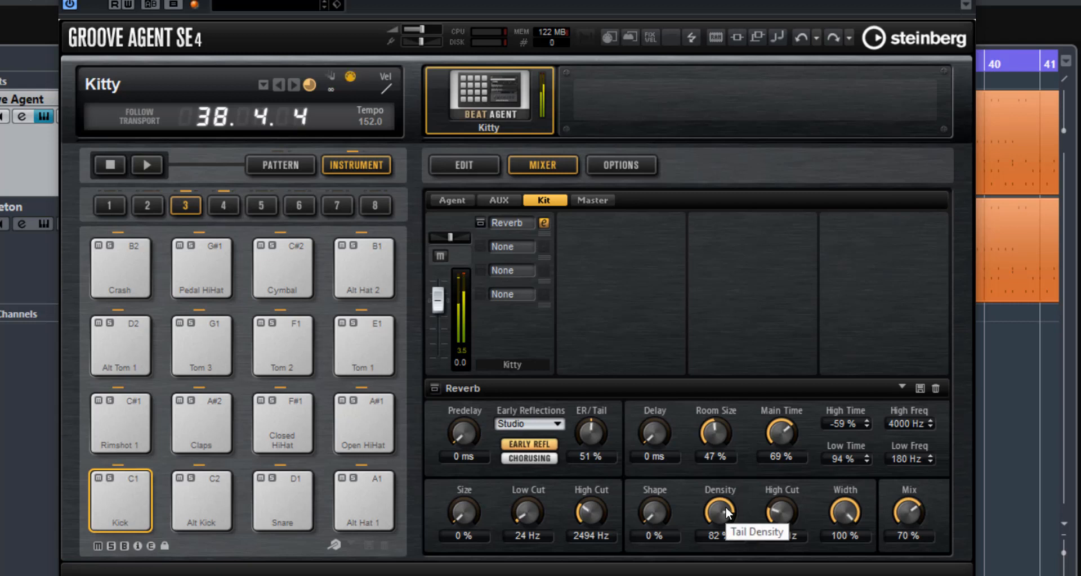
Audition tail Density at 0%, set Main Time to 34% and Density to 36%, and stop playback
left_click_drag(725, 507, 714, 575)
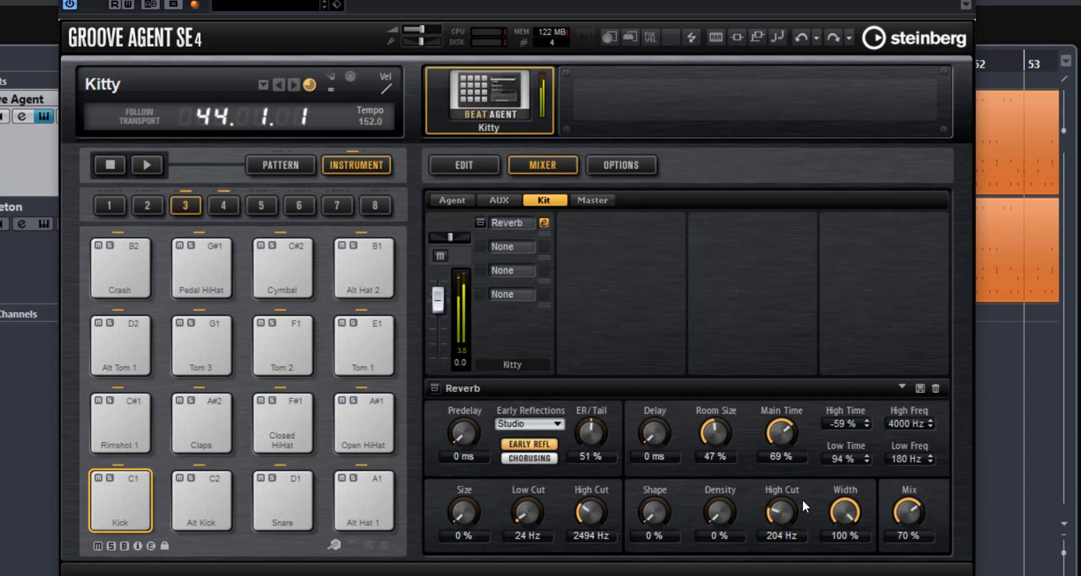
left_click_drag(780, 446, 789, 489)
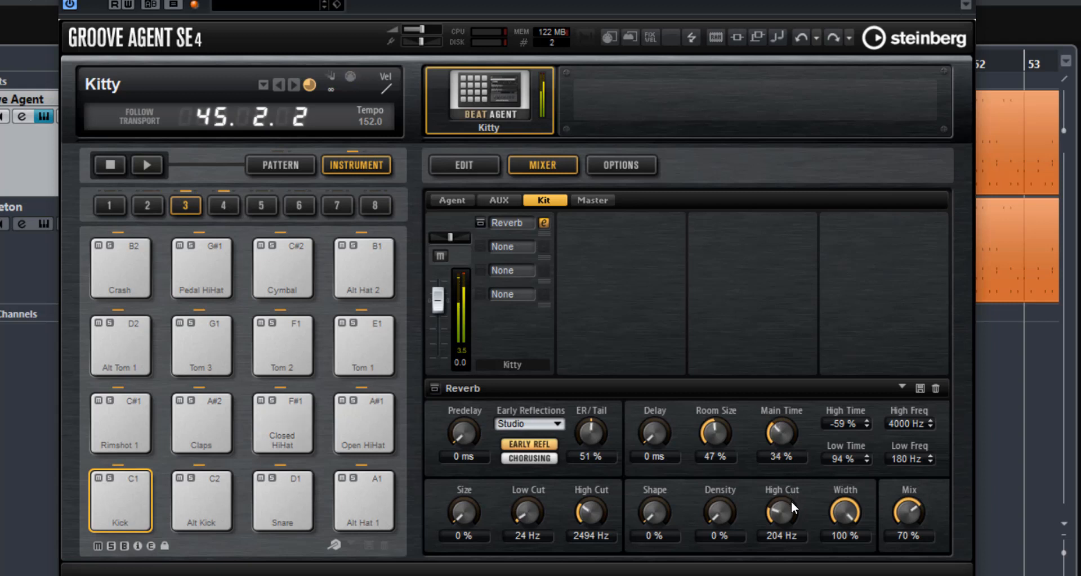
key("space")
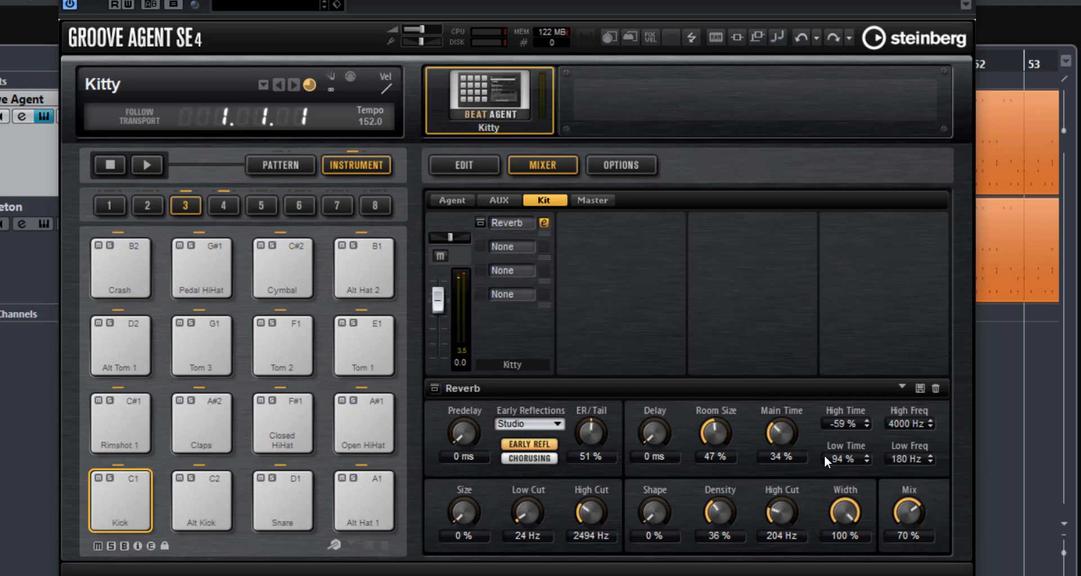
Load the "crumbled" reverb preset and start the drum loop
left_click(903, 388)
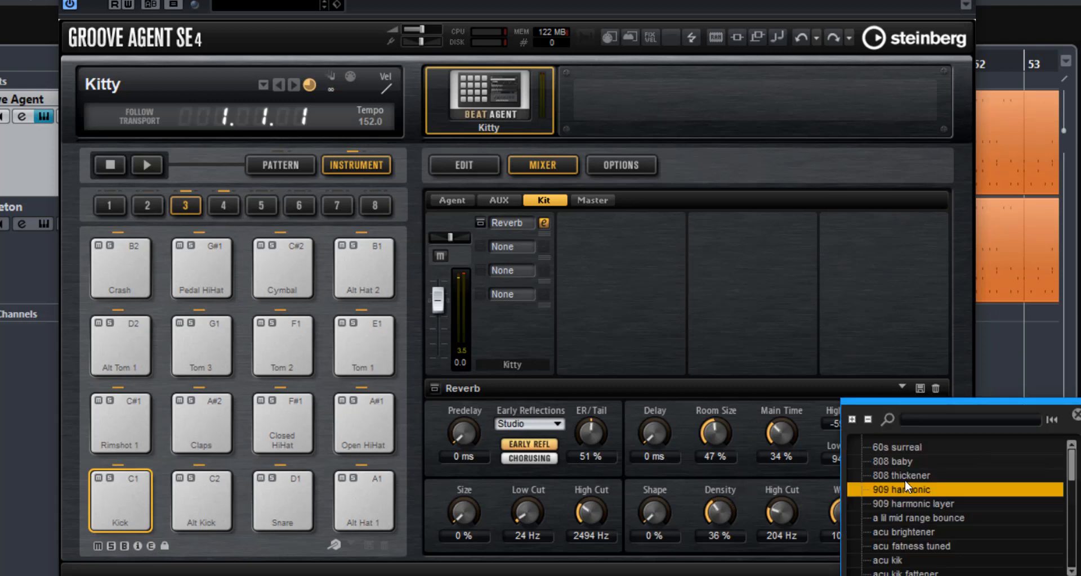
scroll(903, 480, "down", 2)
scroll(902, 481, "down", 2)
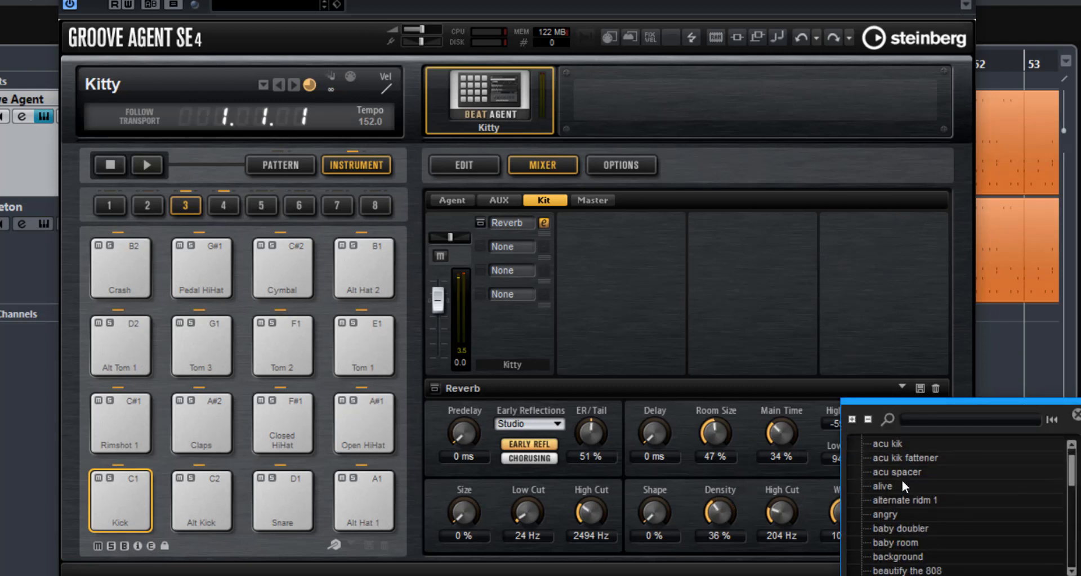
scroll(901, 481, "down", 1)
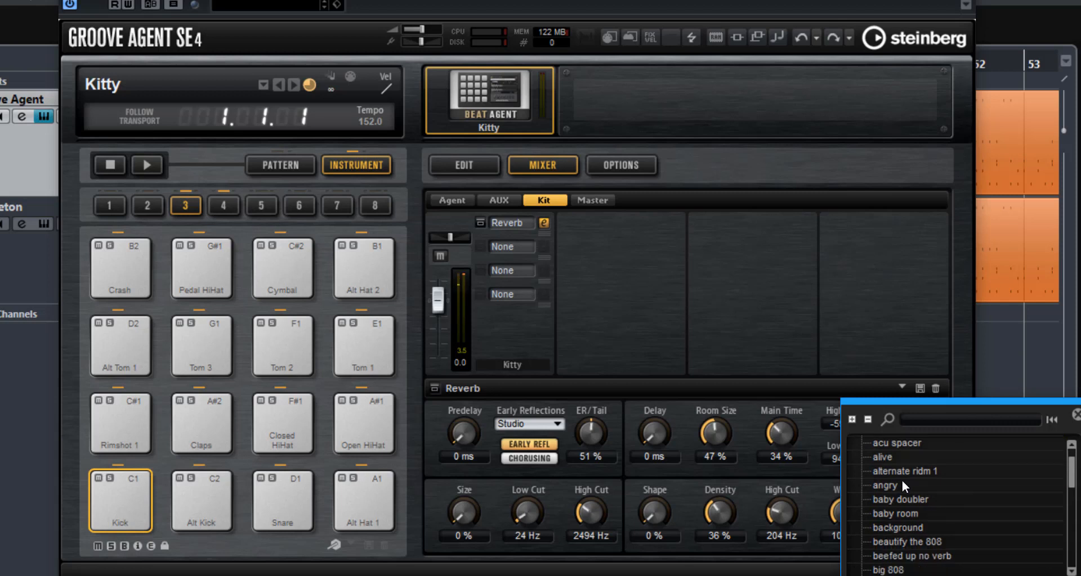
scroll(902, 480, "down", 1)
scroll(902, 480, "down", 4)
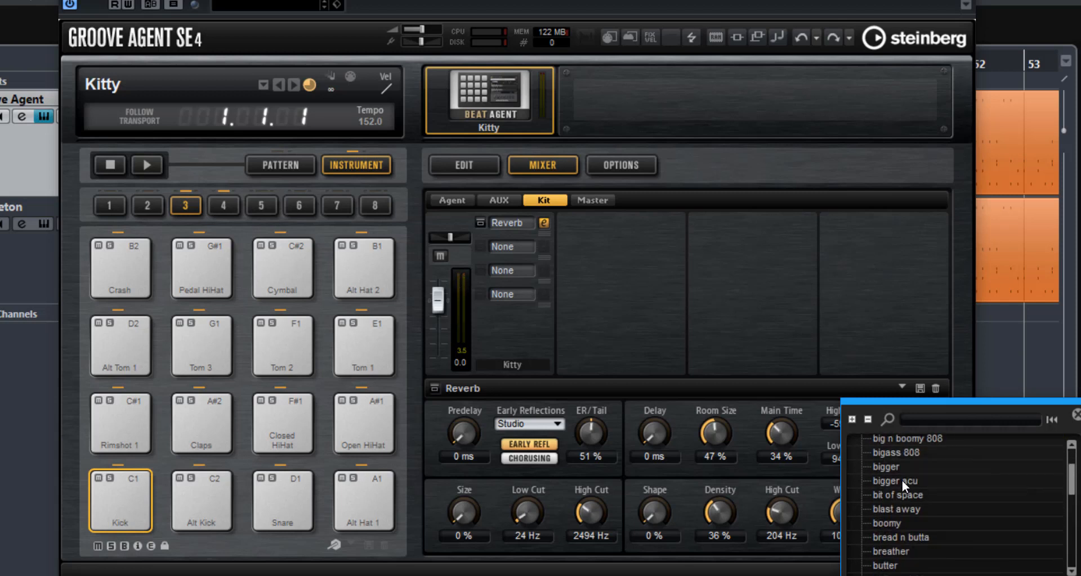
scroll(902, 480, "down", 6)
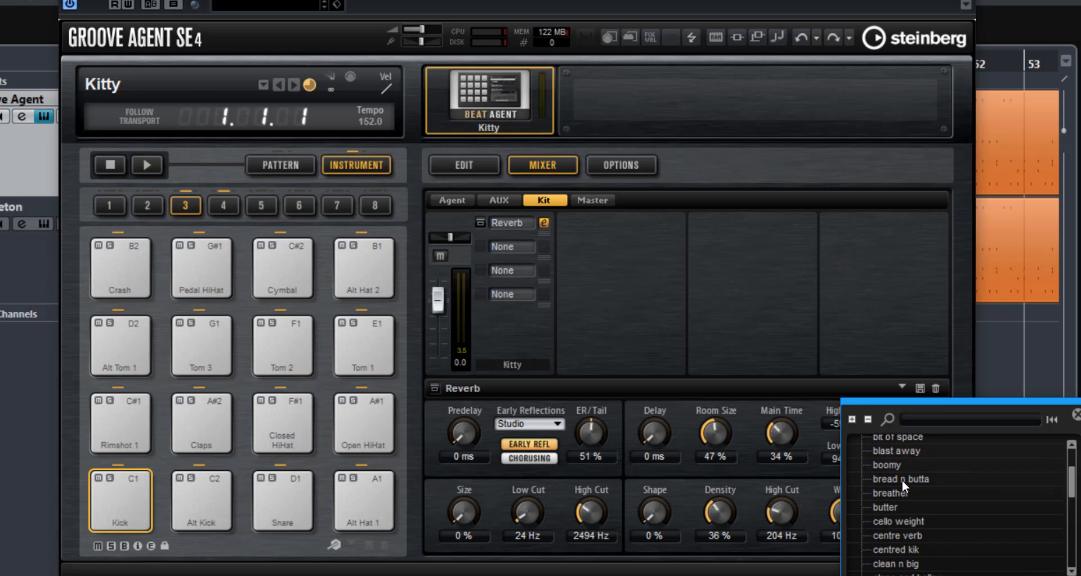
left_click(895, 546)
left_click(594, 407)
key("space")
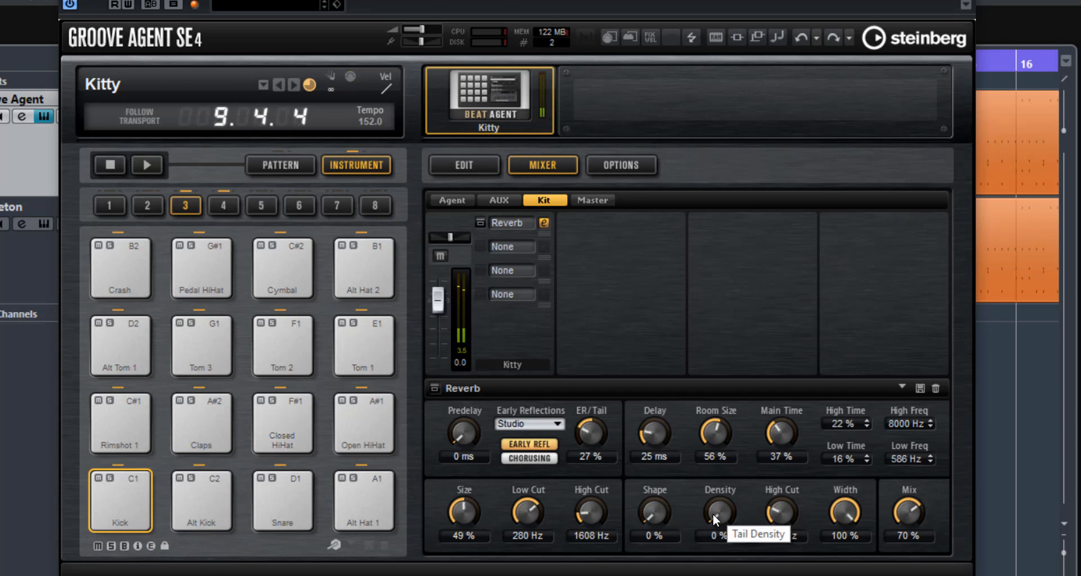
Set the reverb tail's Density to 85% while the loop plays, check the Width control and stop playback
left_click_drag(713, 514, 732, 386)
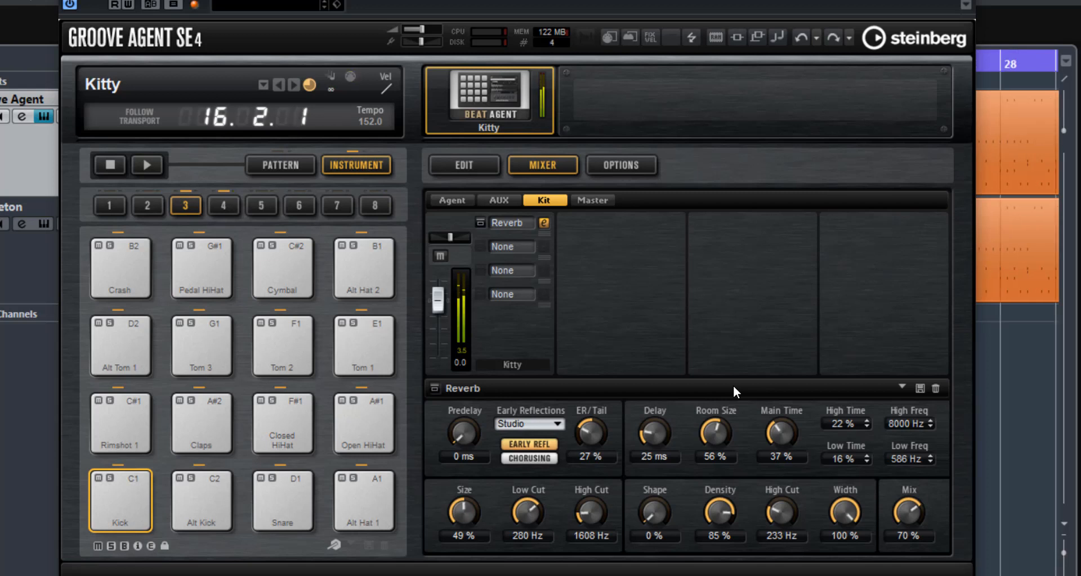
left_click_drag(848, 512, 842, 467)
key("space")
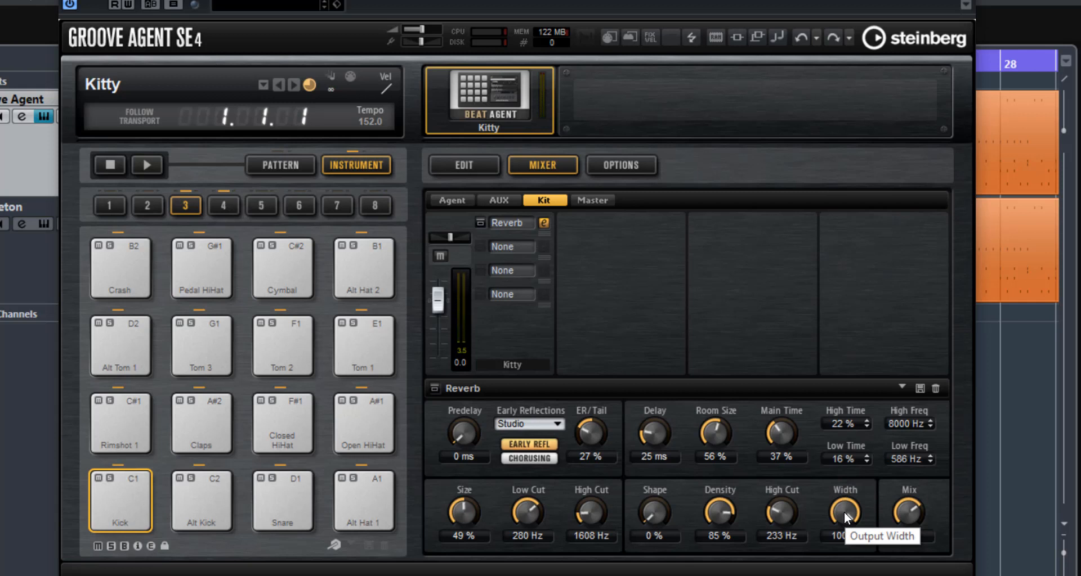
Try lowering the reverb's output Width and Mix amounts
left_click_drag(844, 511, 844, 530)
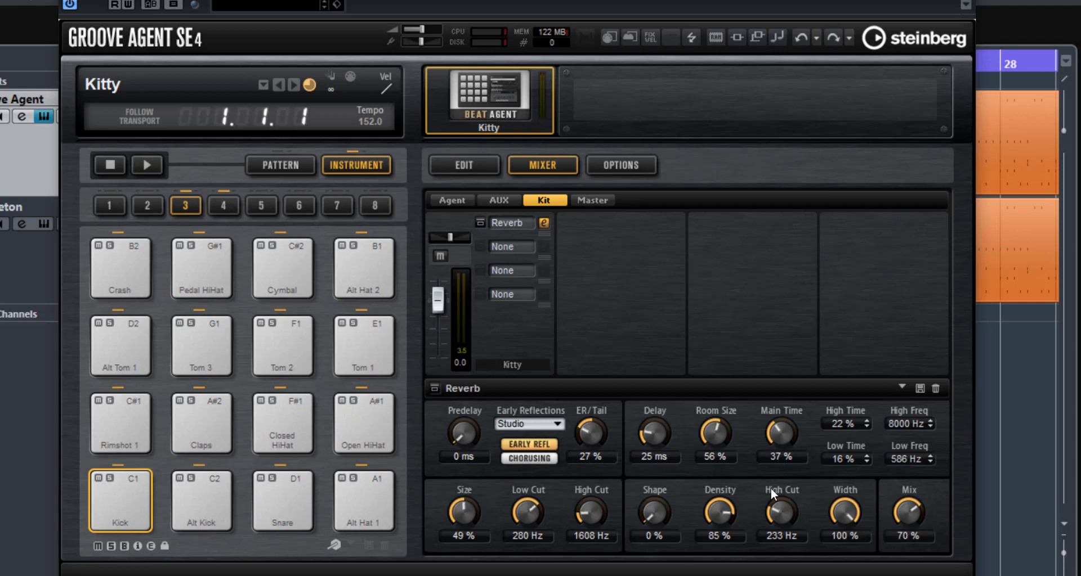
left_click_drag(905, 508, 905, 538)
Load the "fizzzzzz" reverb preset and play the drum loop
left_click(903, 387)
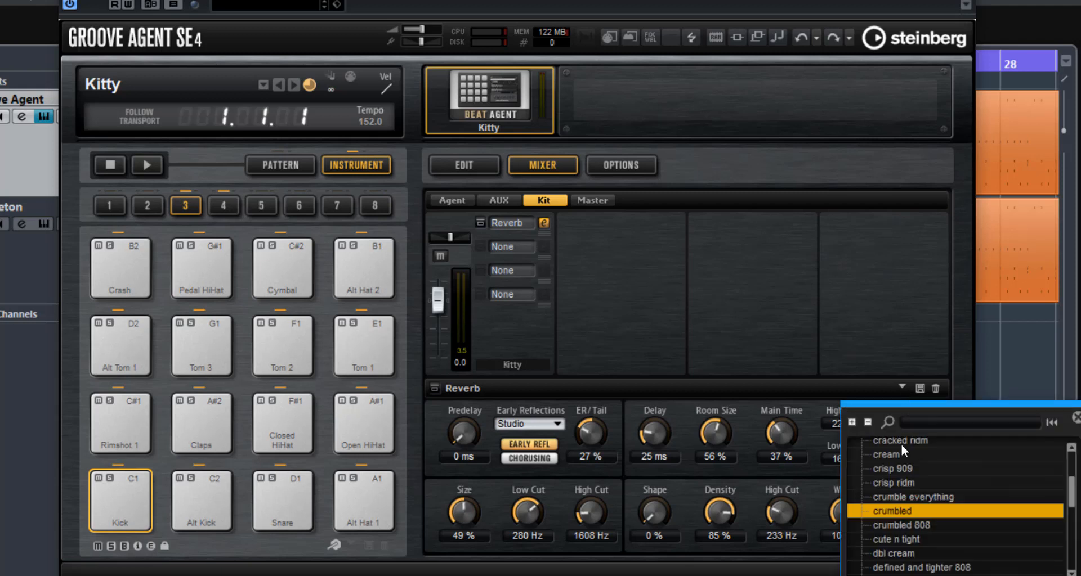
scroll(929, 527, "down", 5)
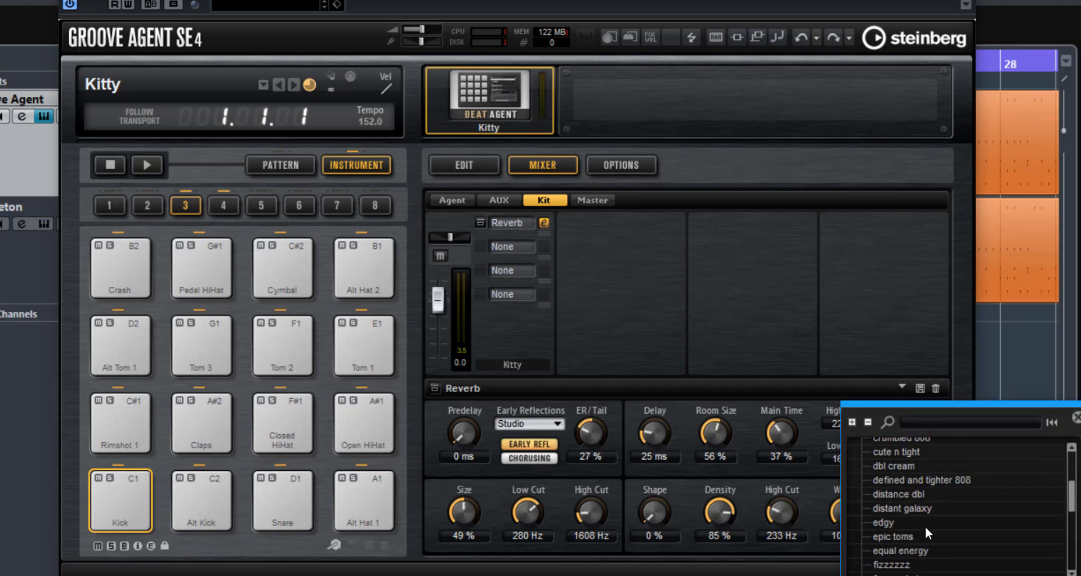
scroll(896, 460, "down", 1)
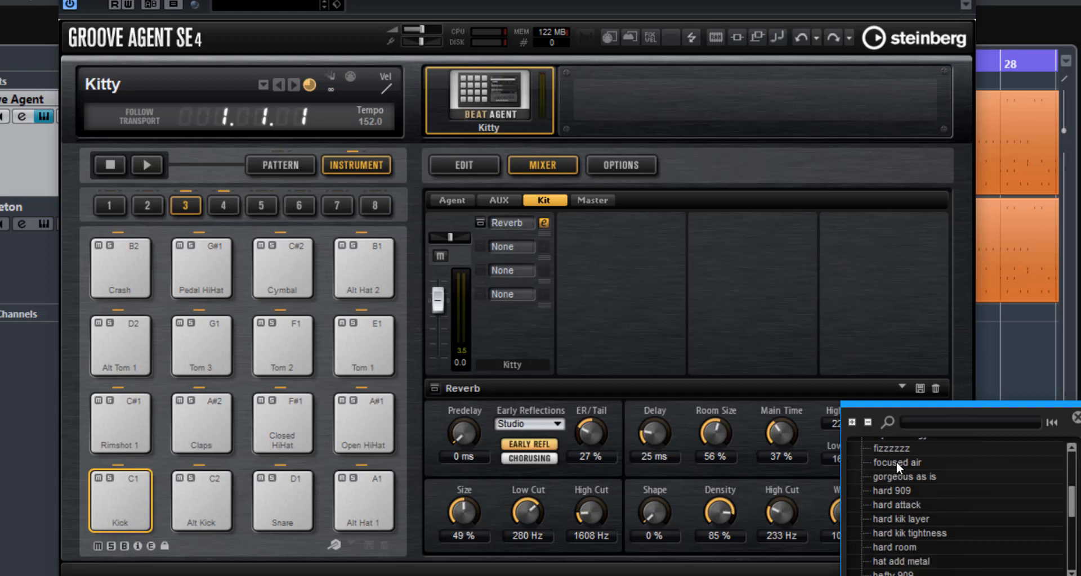
left_click(895, 454)
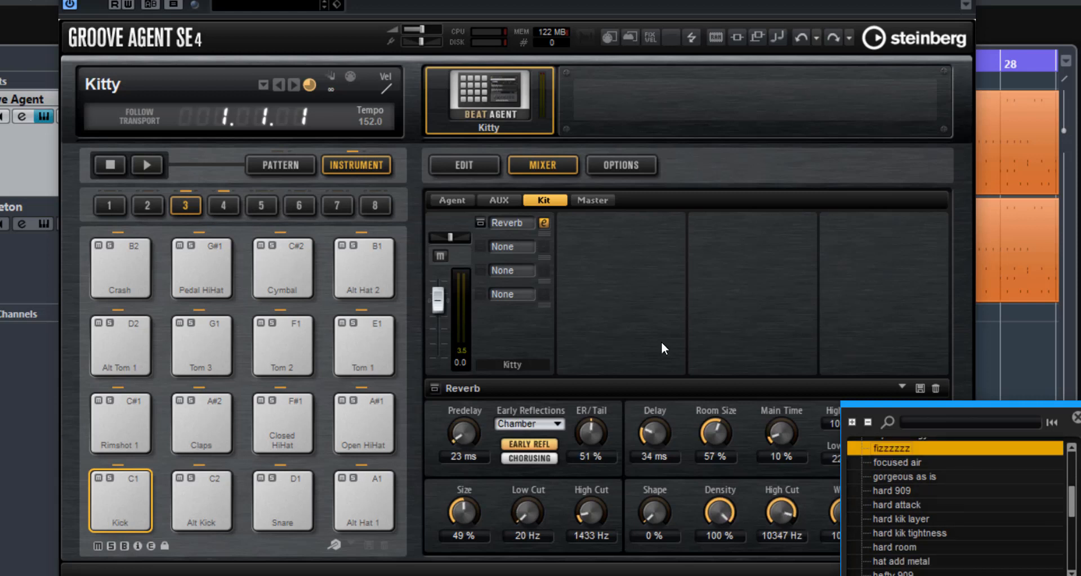
left_click(811, 531)
key("space")
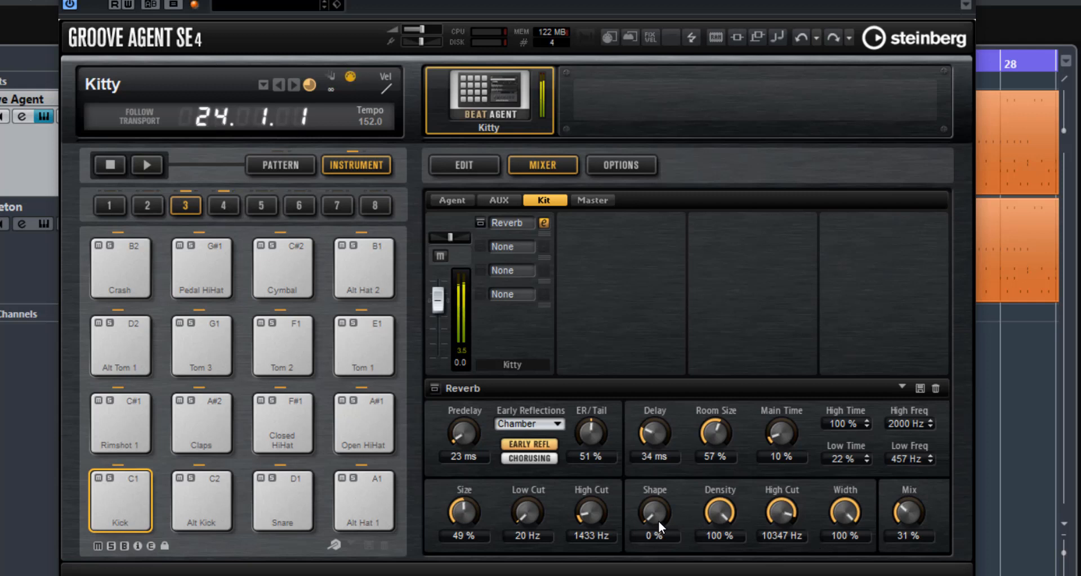
Audition the reverb tail's Shape at 93%, bring it back to 0% and stop the loop
left_click_drag(658, 521, 658, 358)
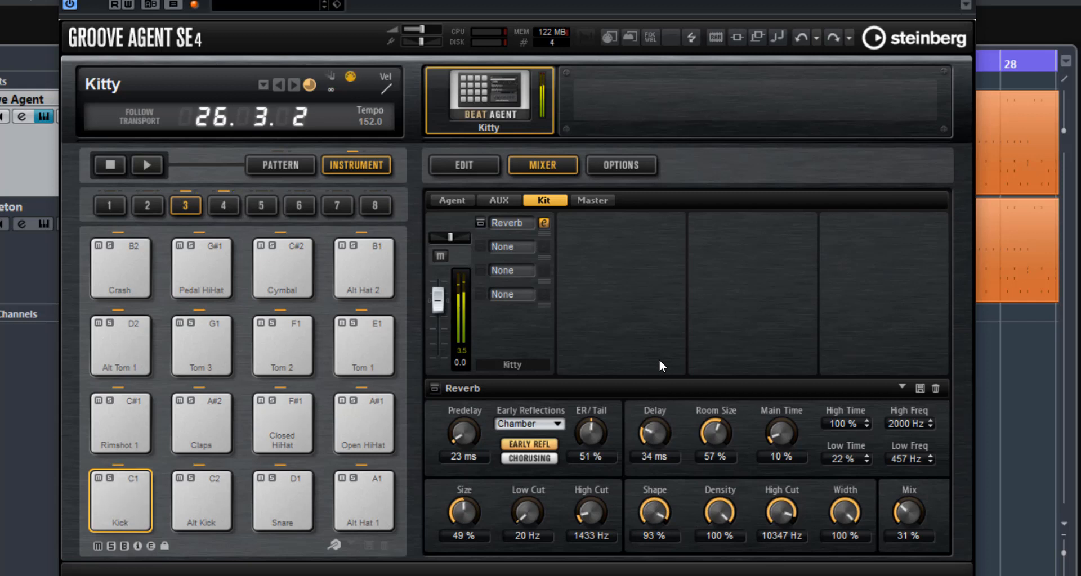
left_click_drag(660, 361, 655, 560)
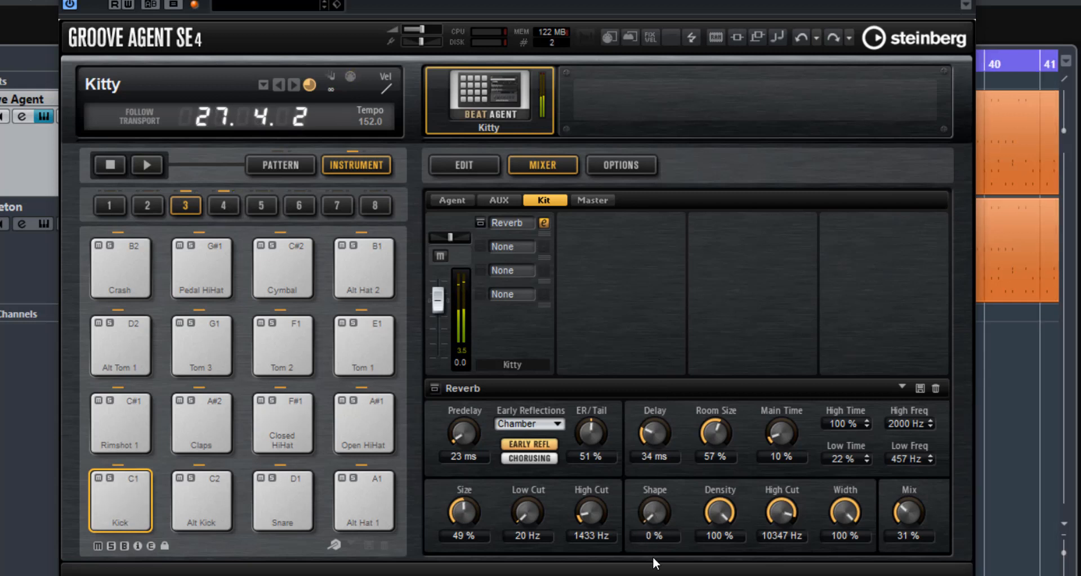
key("space")
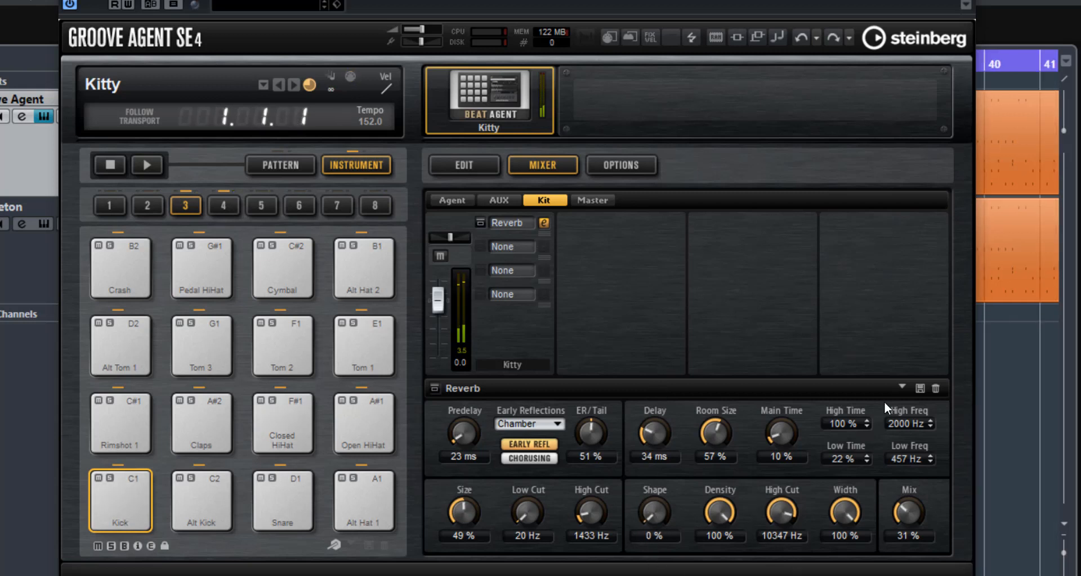